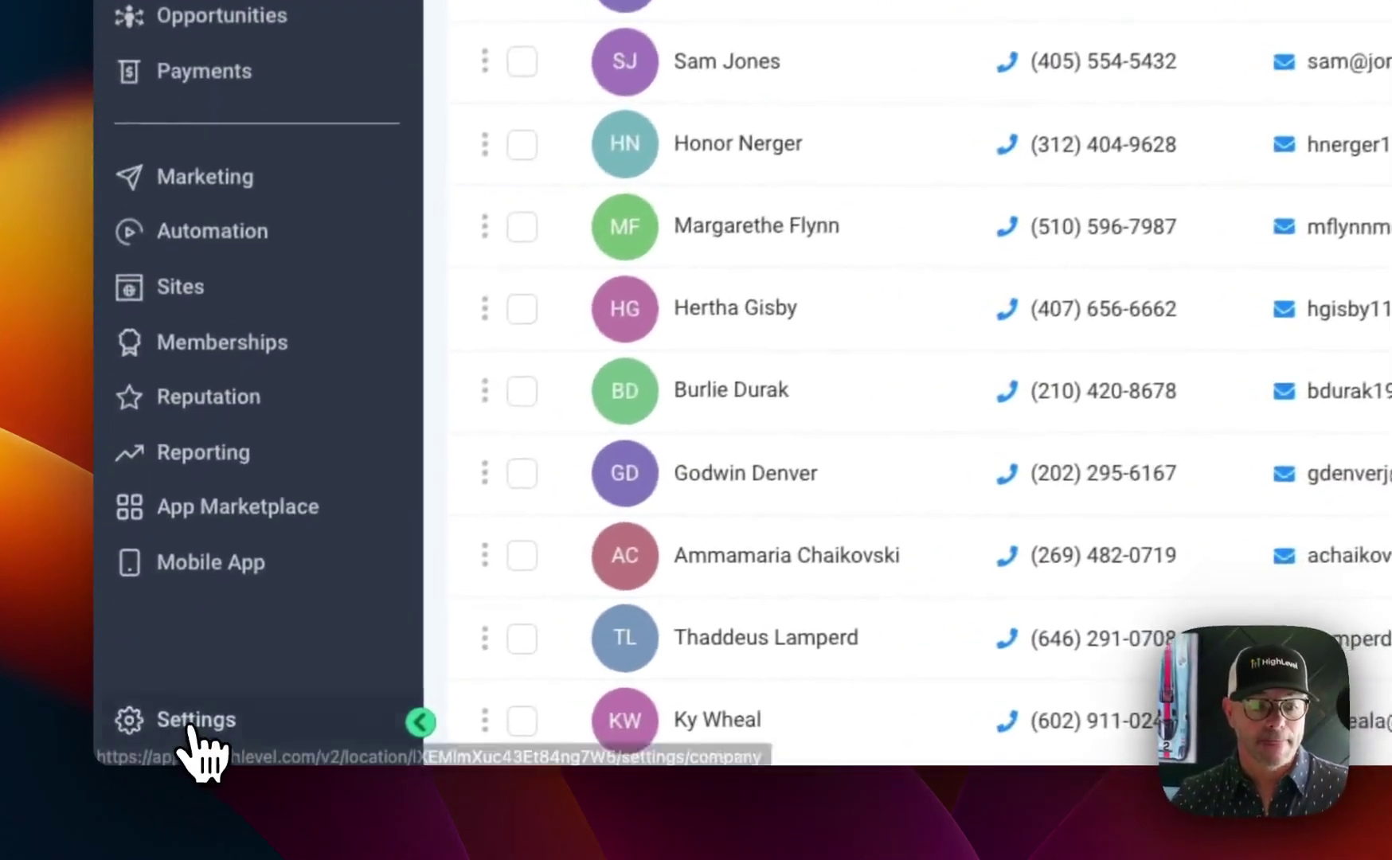
Go to Settings and open the Tags page under Other Settings.
left_click(143, 743)
scroll(172, 382, "down", 6)
left_click(141, 565)
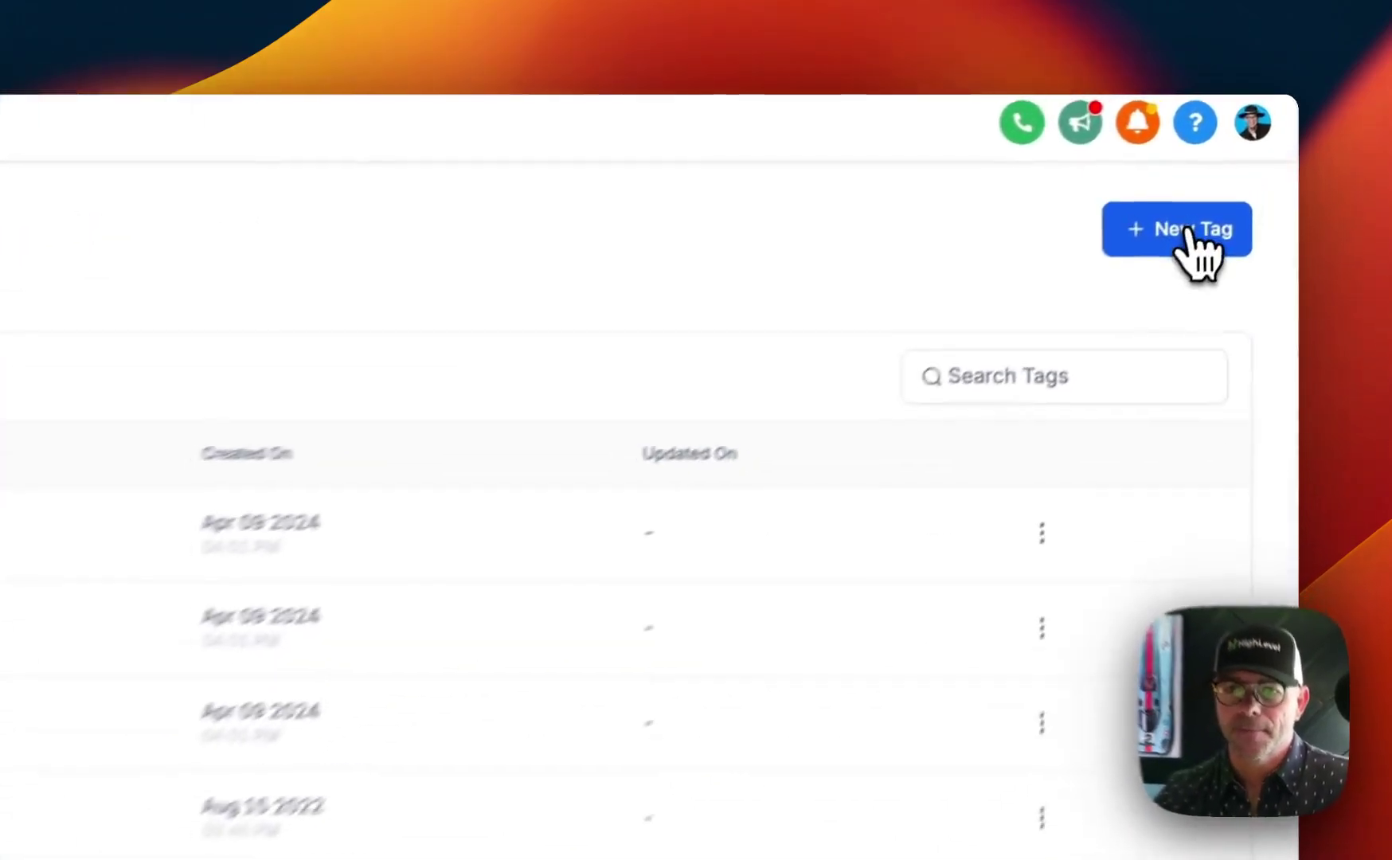
Create a new tag named 'FB lead'.
left_click(1240, 177)
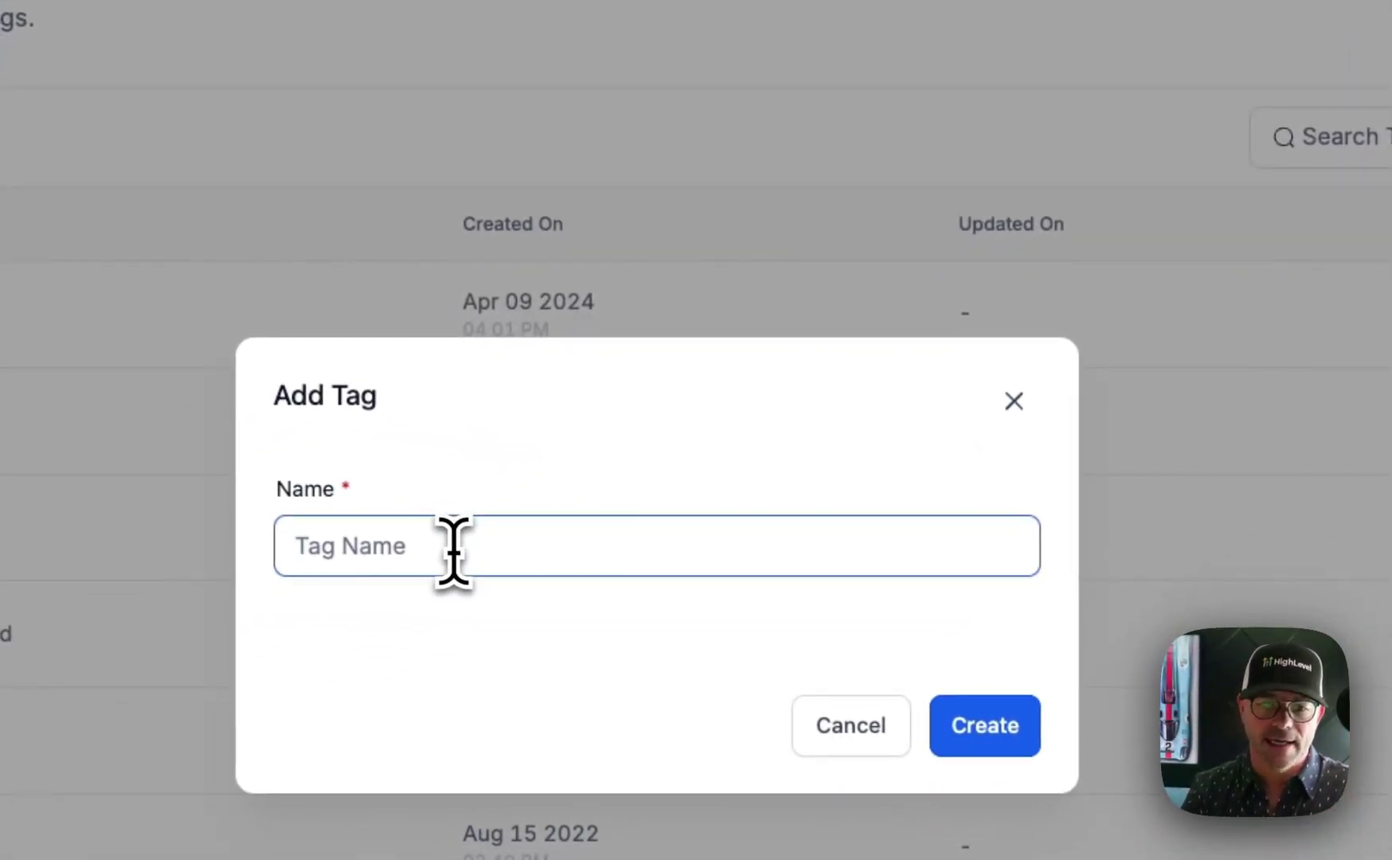
type("FB lead")
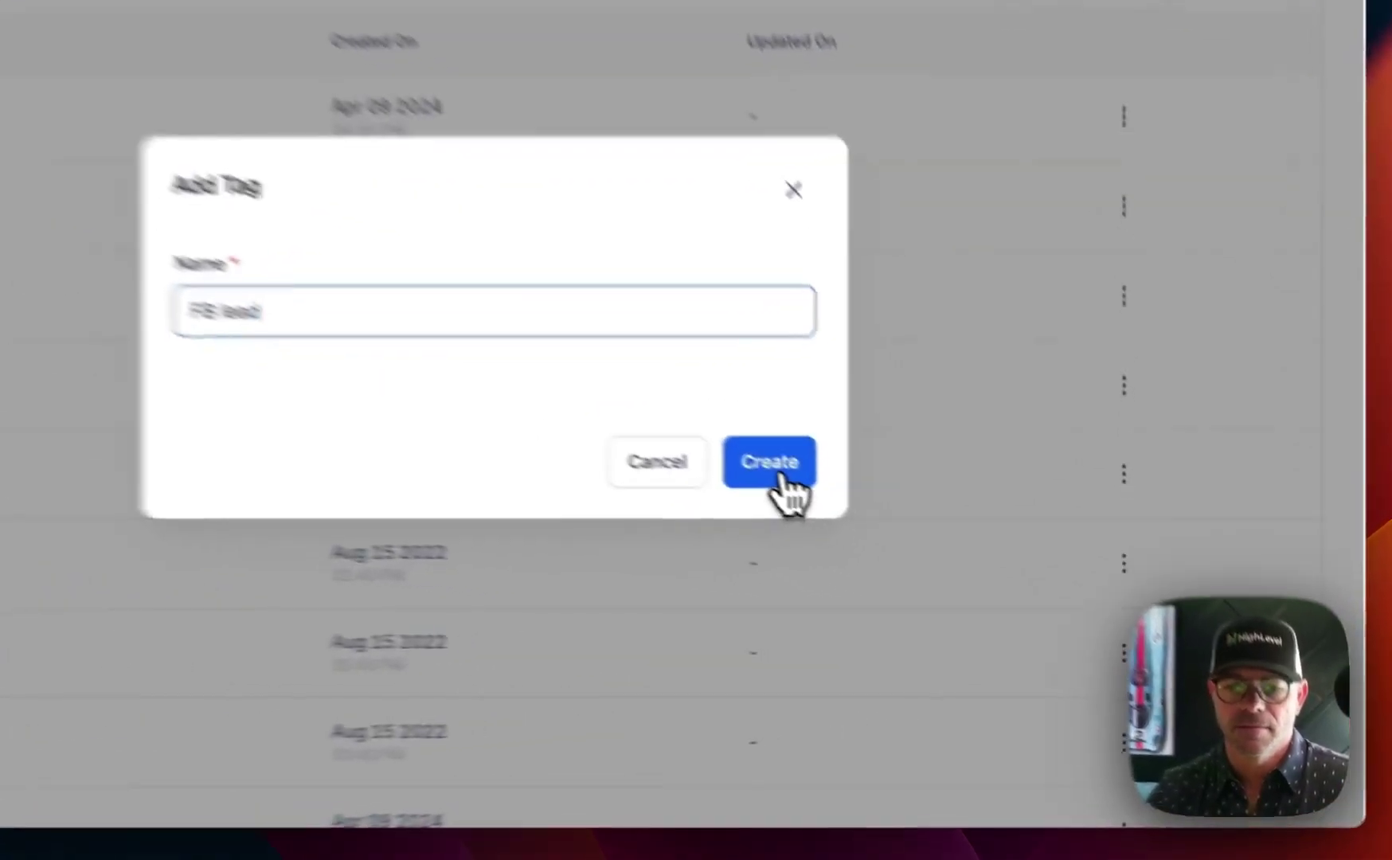
left_click(944, 549)
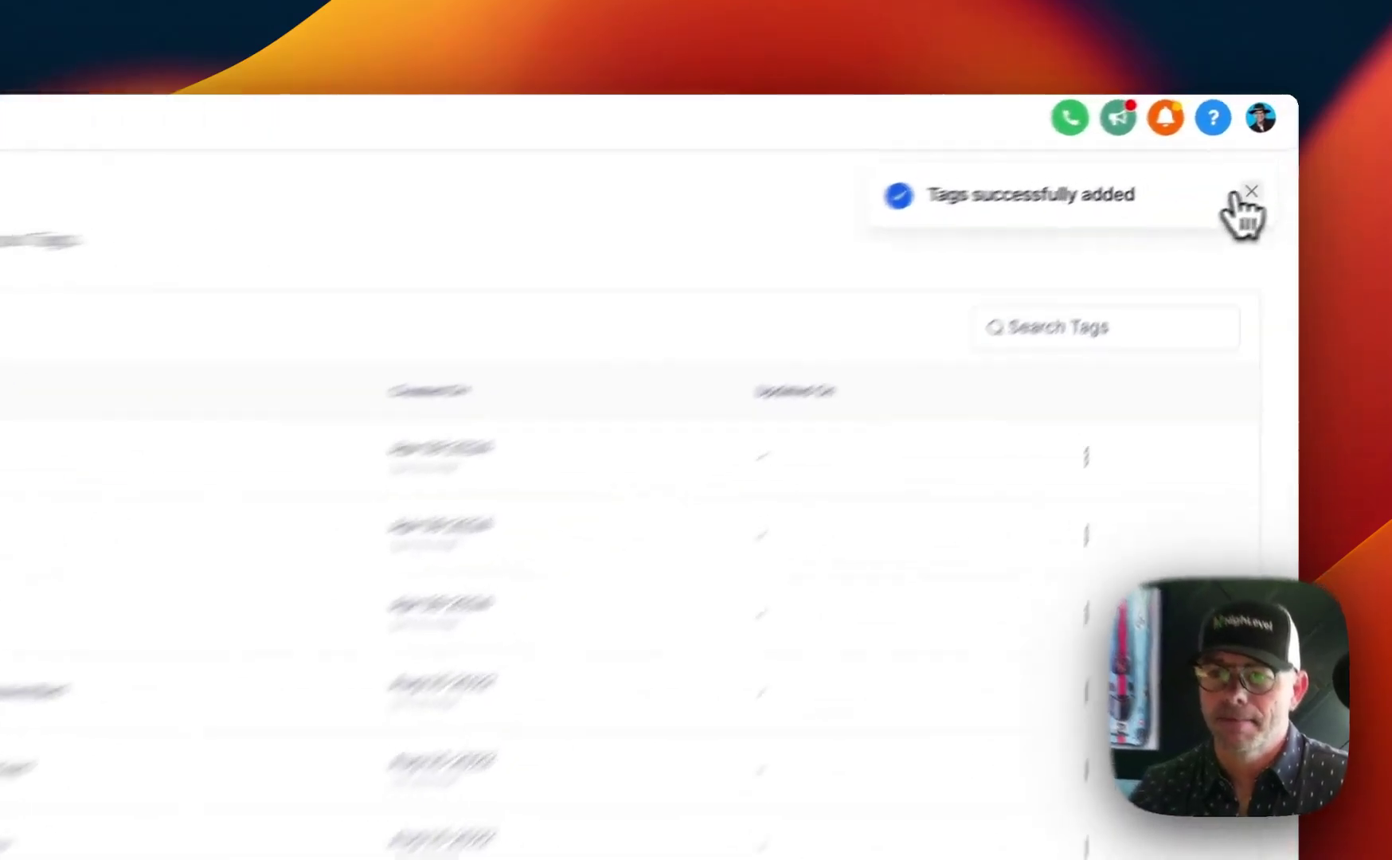
Create a second new tag named 'Promo Opt-in'.
left_click(1266, 161)
left_click(1155, 243)
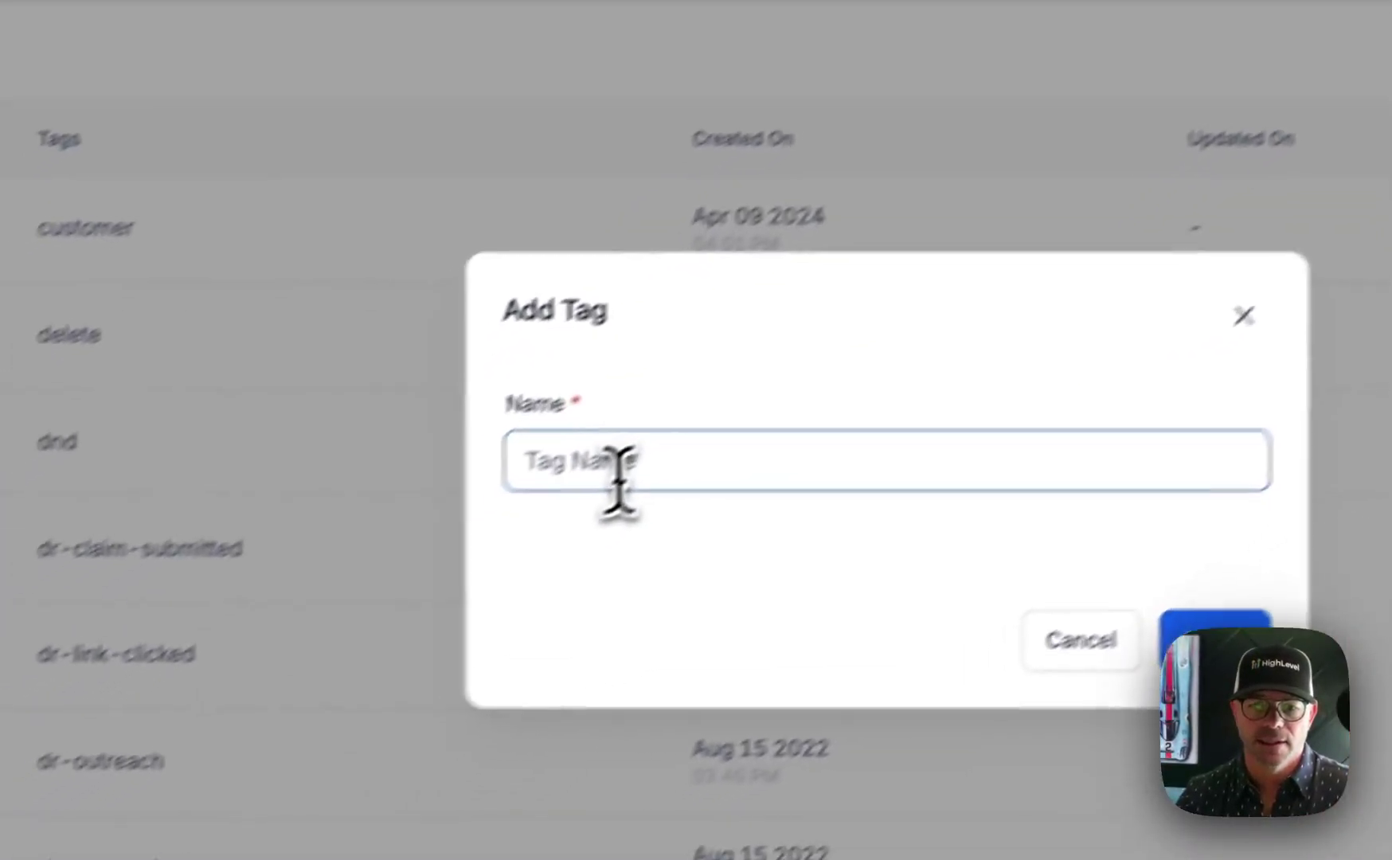
type("Promo Cust")
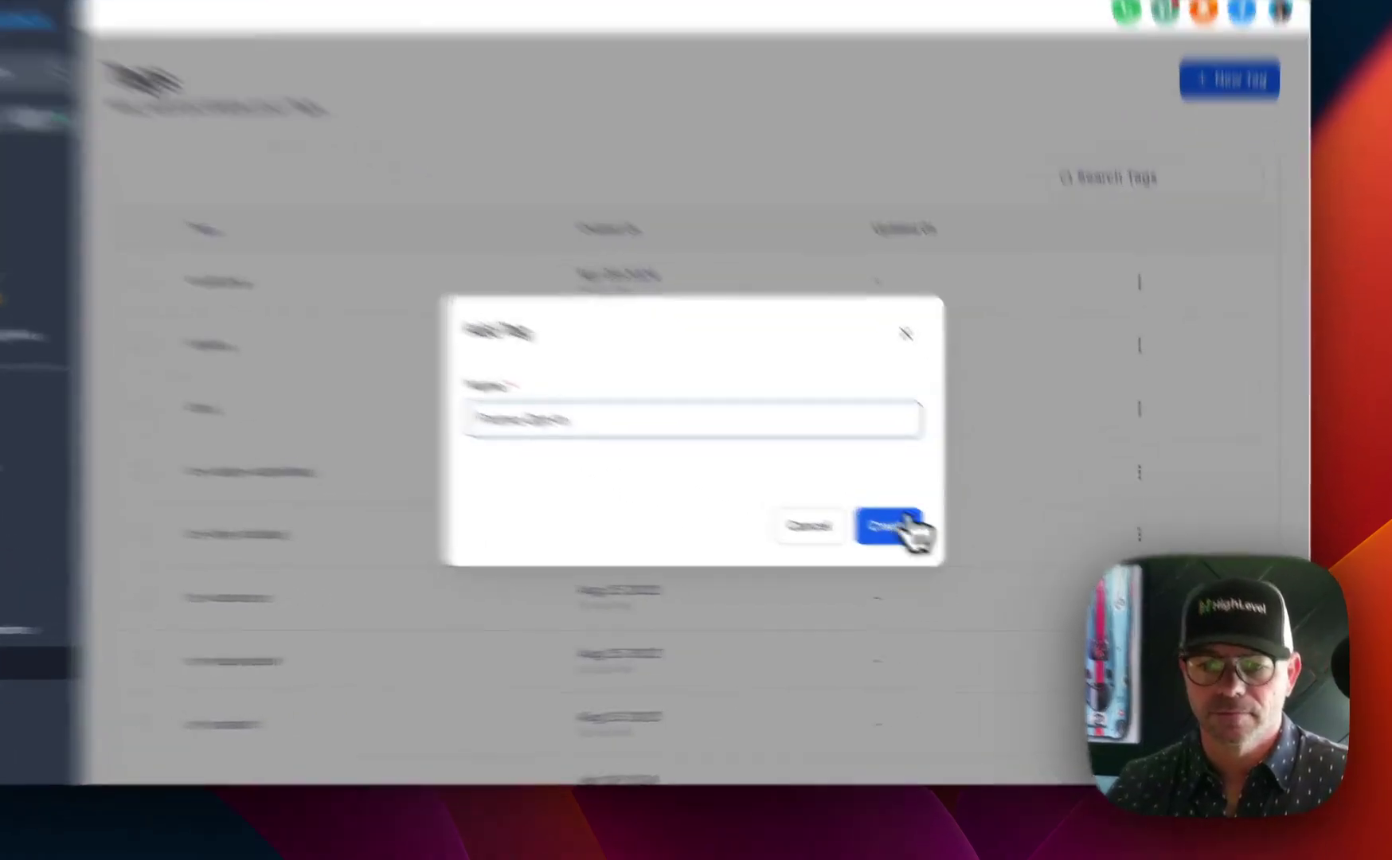
left_click(956, 552)
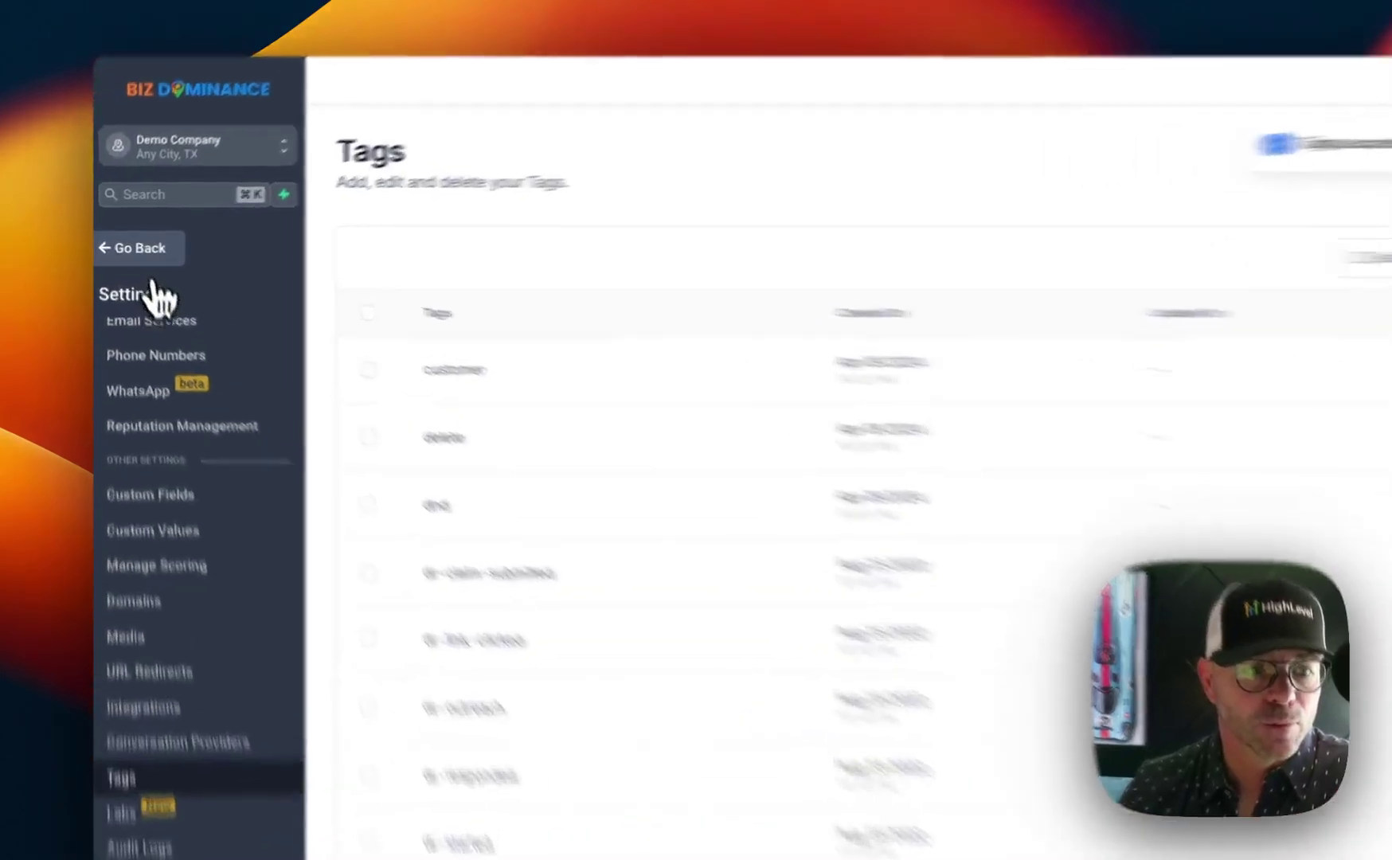
Return from settings to the Contacts list and scroll through its 53 records.
left_click(130, 245)
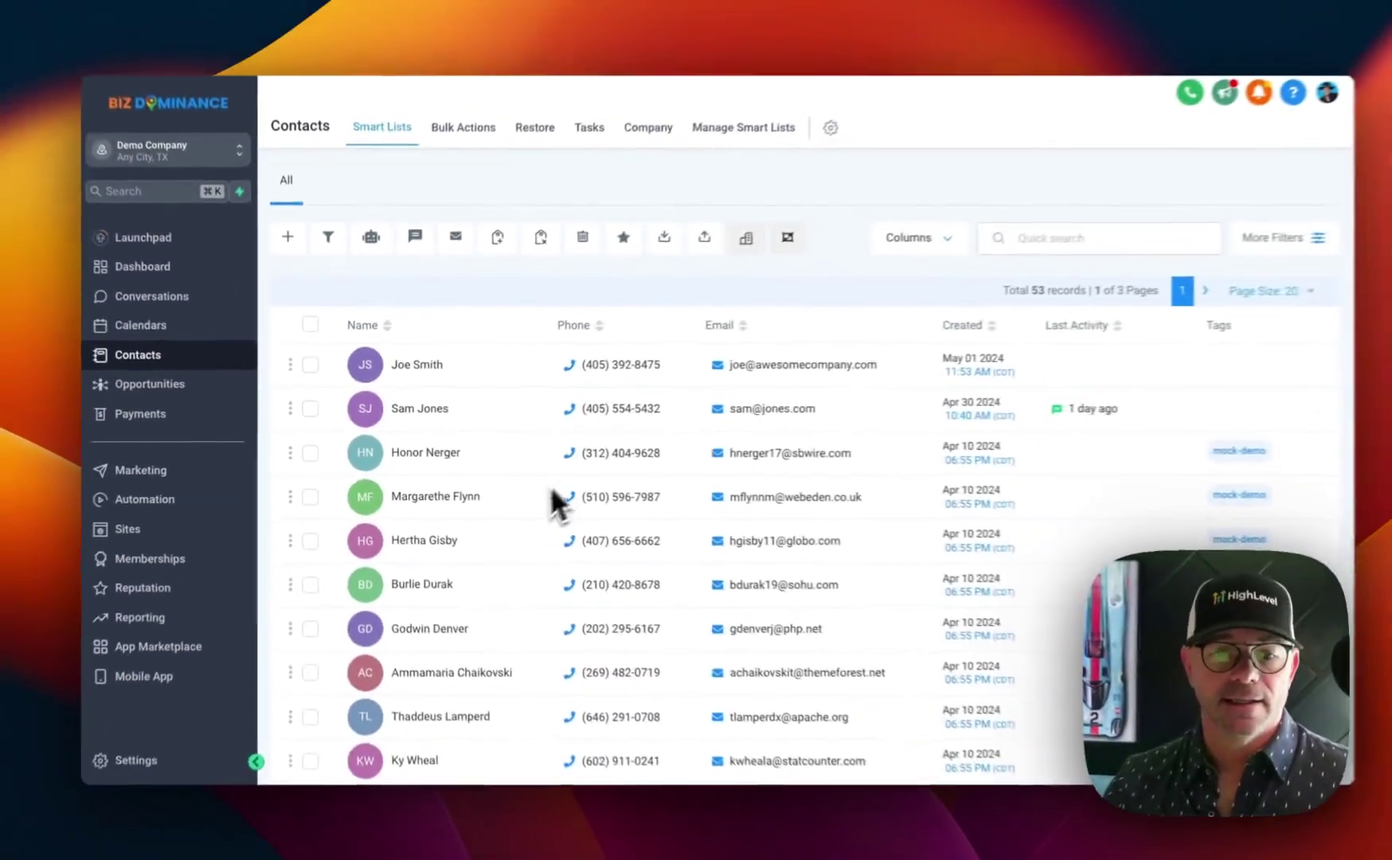
scroll(482, 518, "down", 4)
scroll(482, 518, "up", 3)
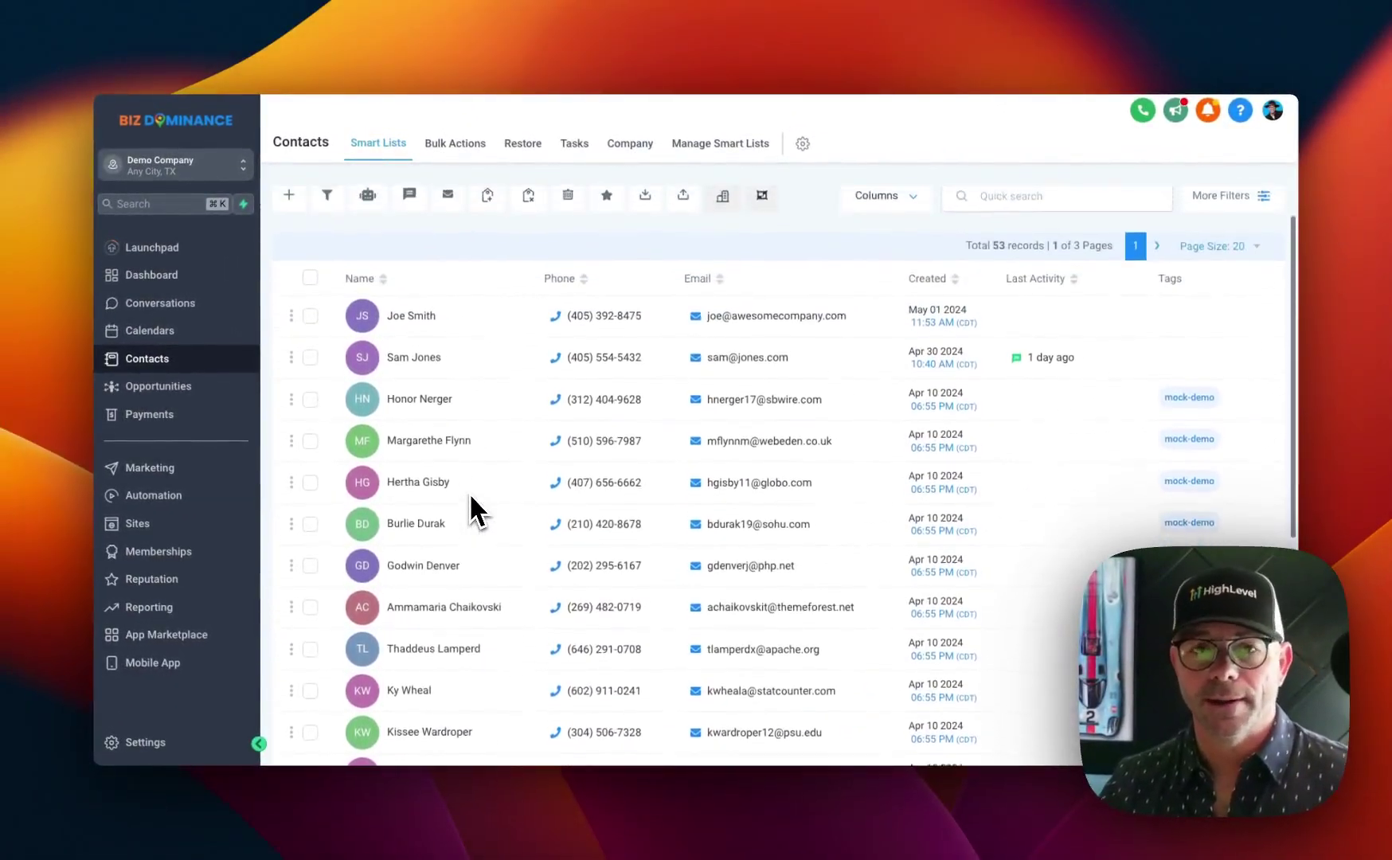
scroll(471, 497, "up", 2)
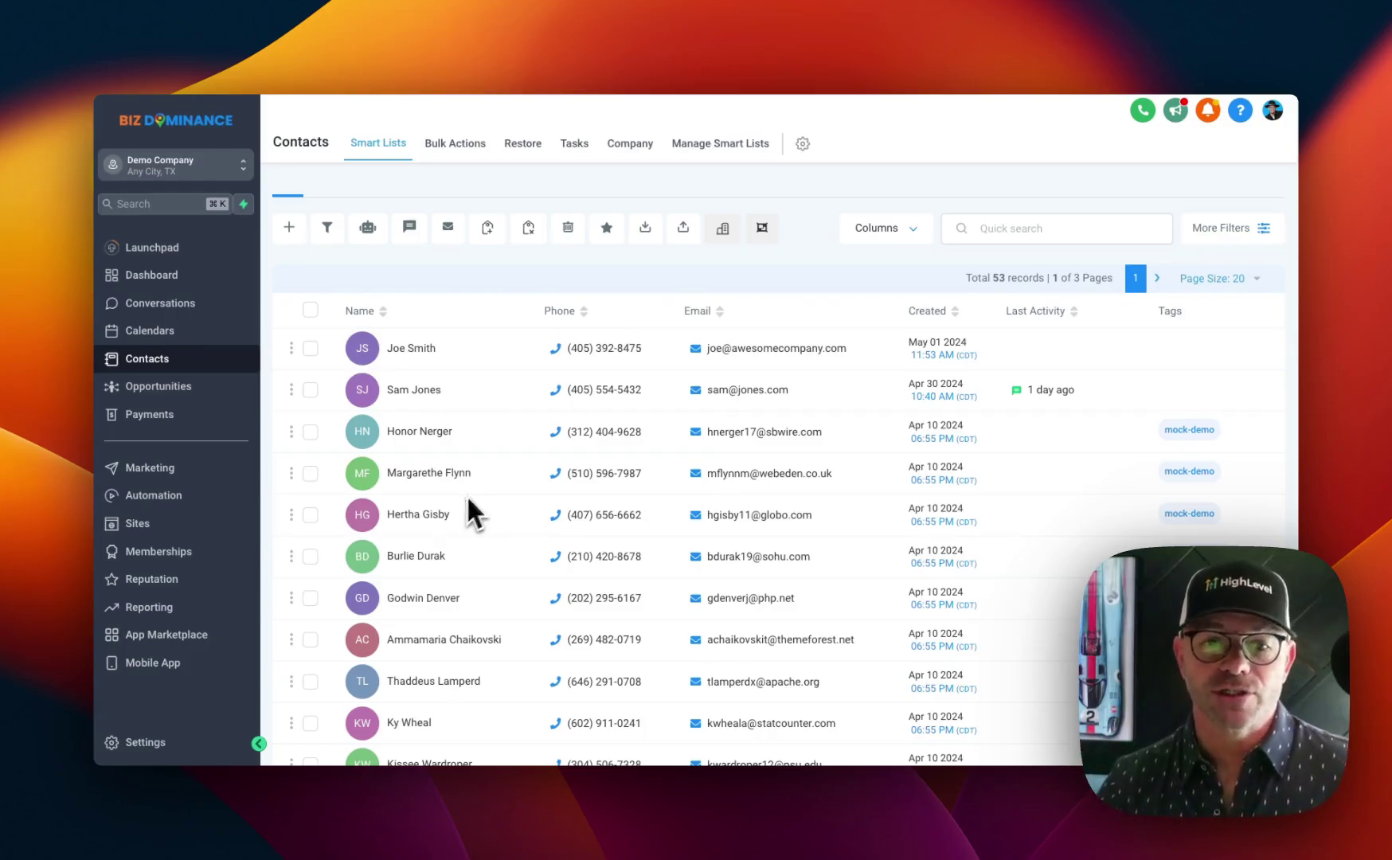
Add the 'fb lead' tag to the second contact's record, then go back to the list.
left_click(310, 389)
left_click(420, 390)
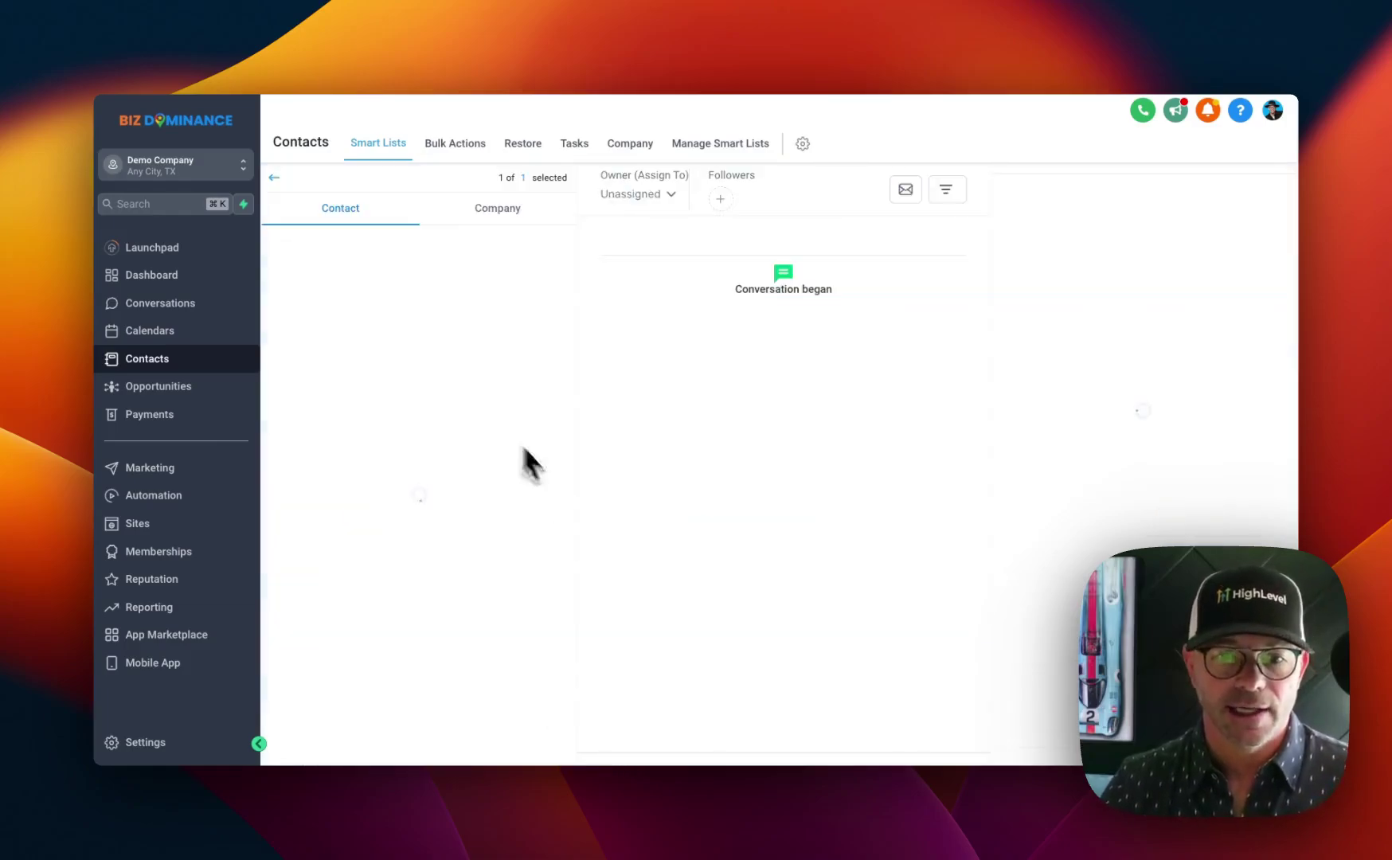
scroll(474, 509, "down", 10)
scroll(475, 514, "up", 1)
scroll(474, 516, "up", 3)
left_click(393, 453)
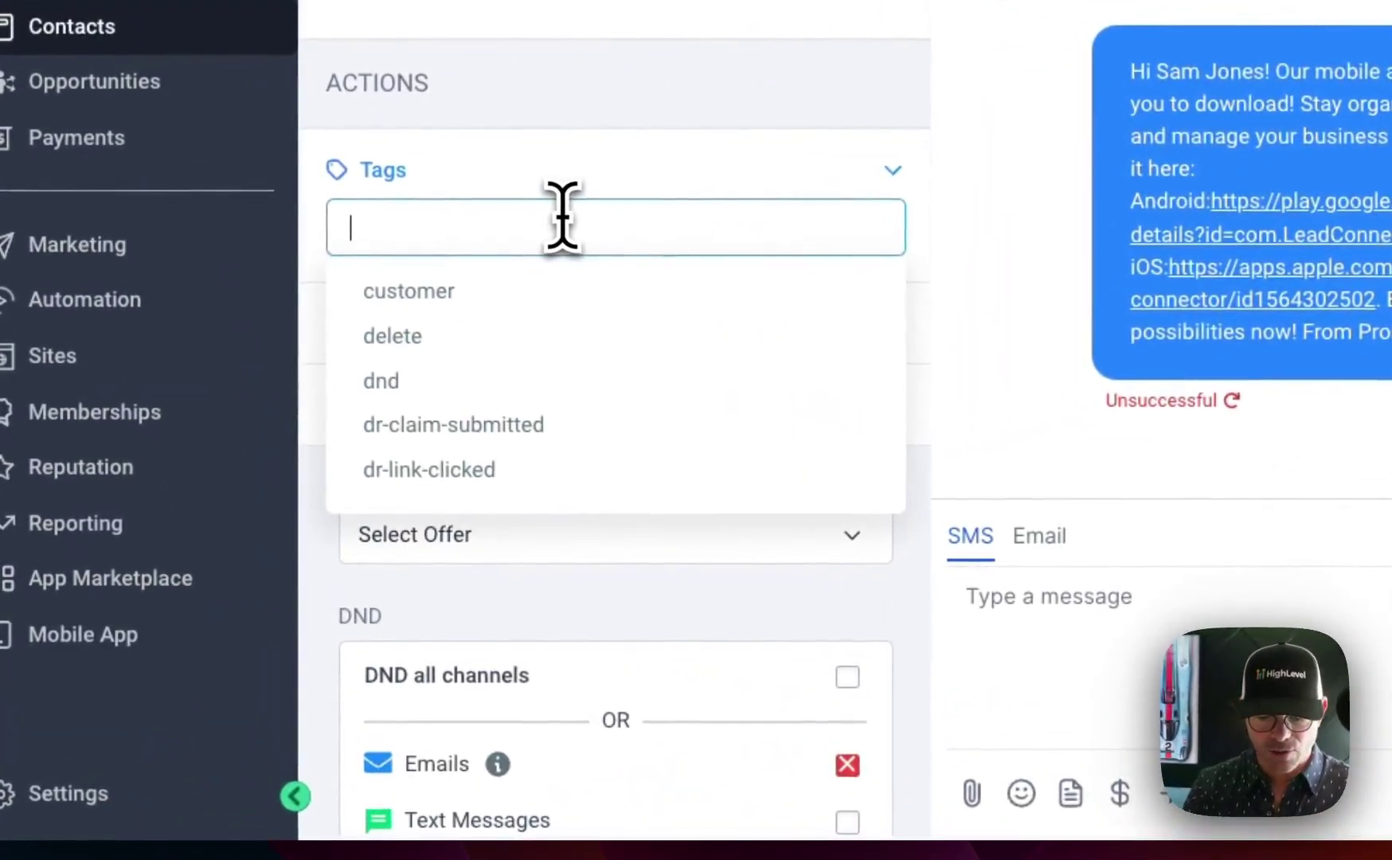
type("fb")
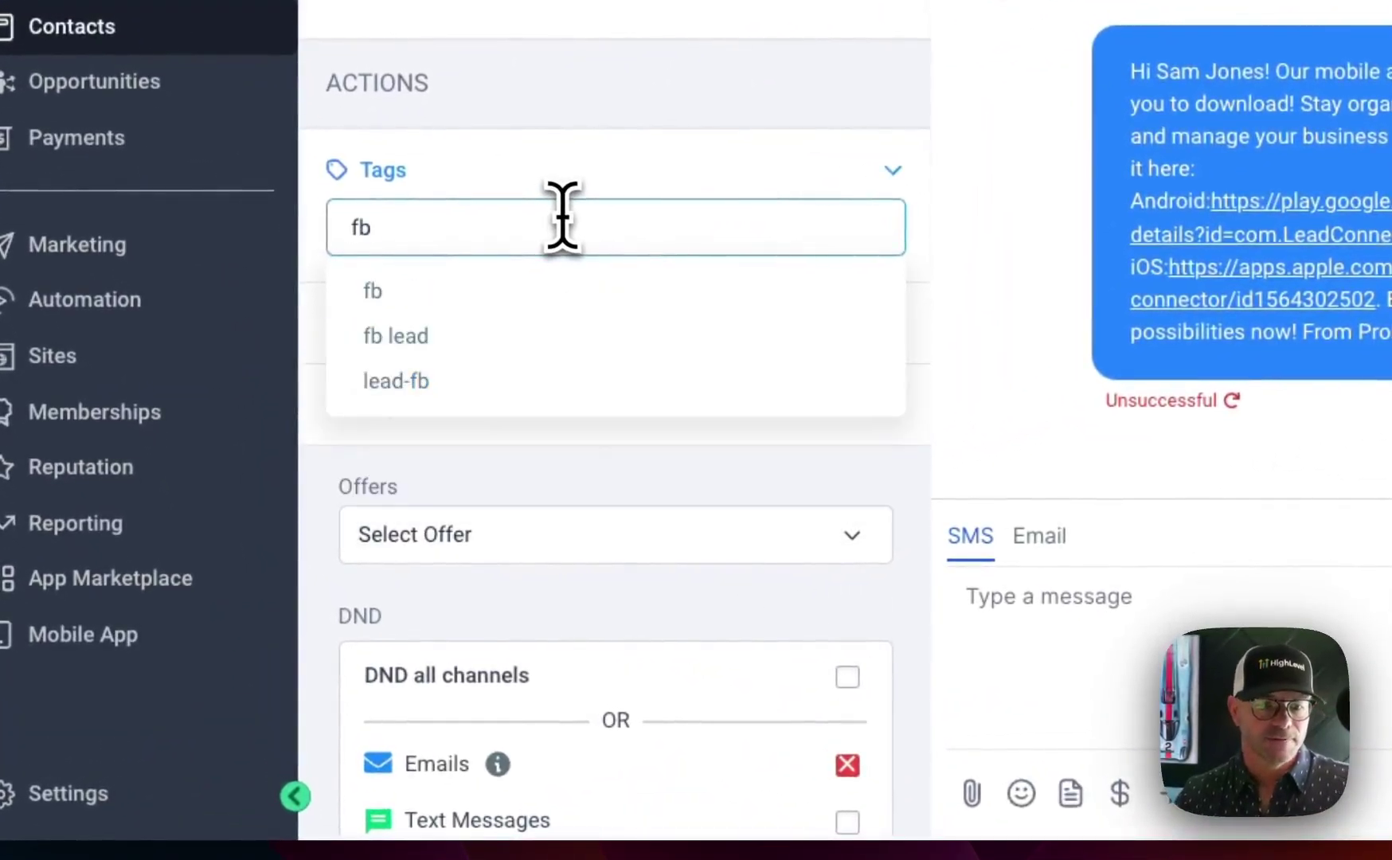
left_click(480, 336)
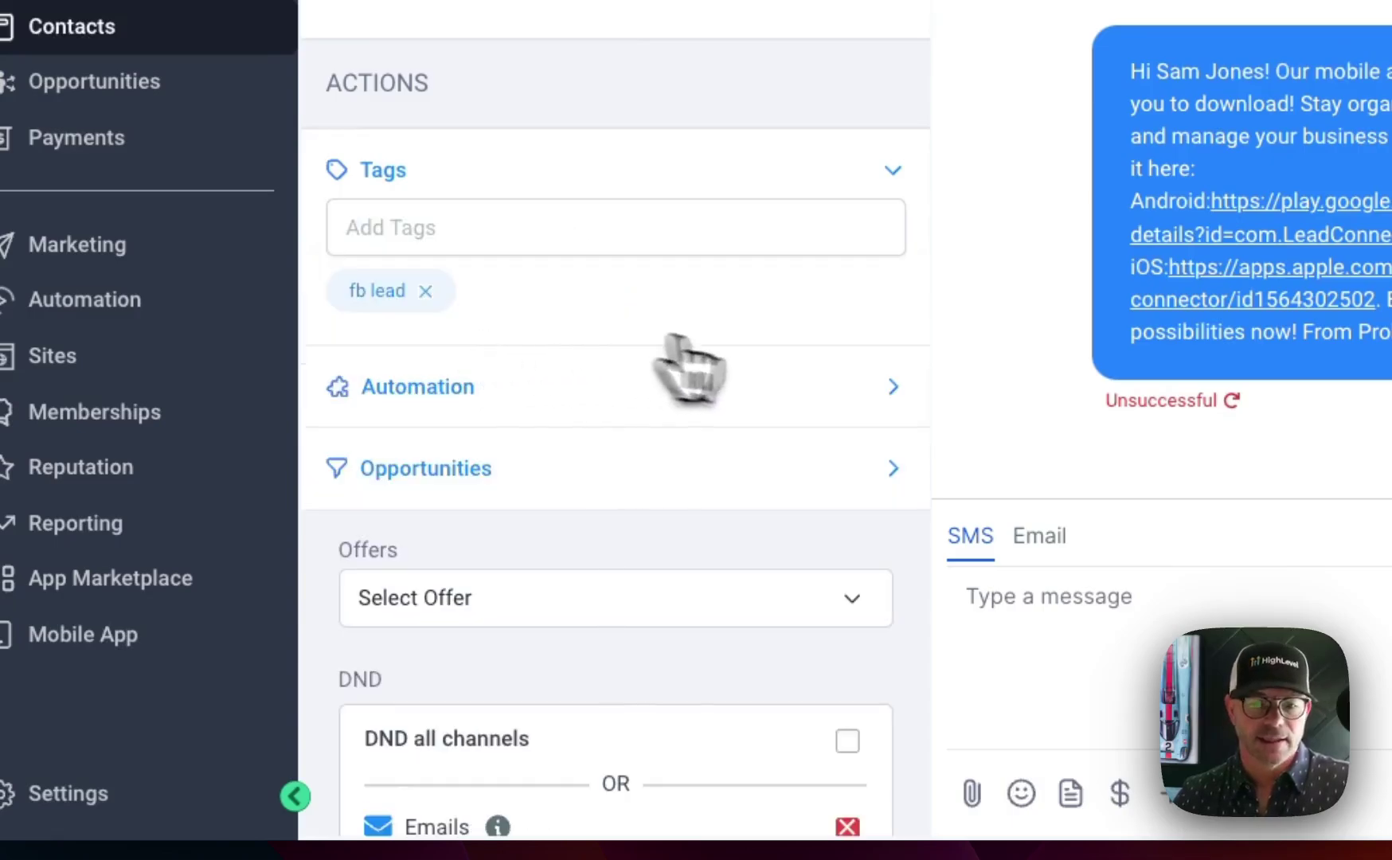
scroll(845, 470, "down", 6)
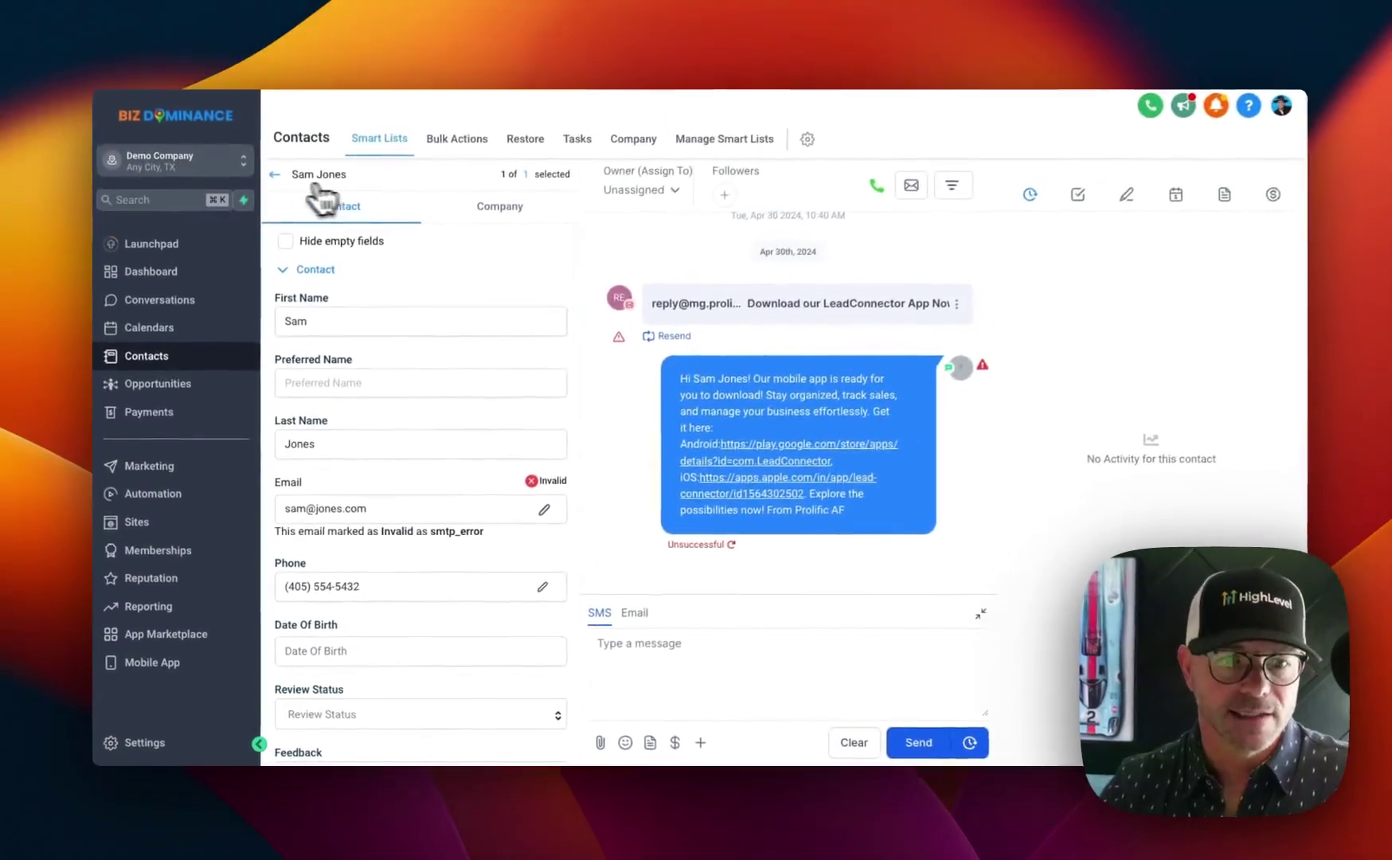
left_click(315, 137)
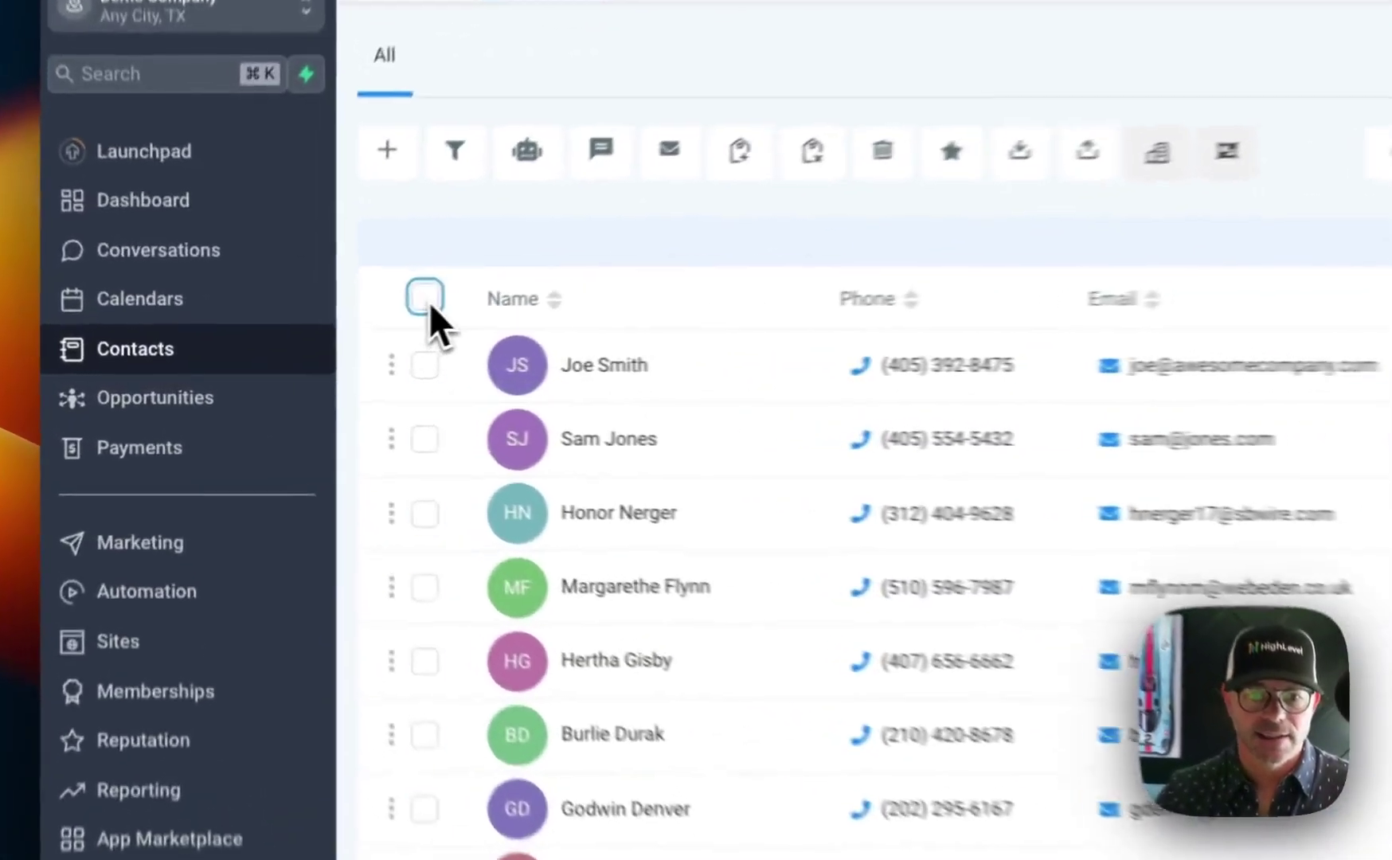
Select all contacts on the page, then deselect the sixth and eighth contacts.
left_click(311, 329)
scroll(557, 406, "down", 5)
scroll(682, 518, "up", 5)
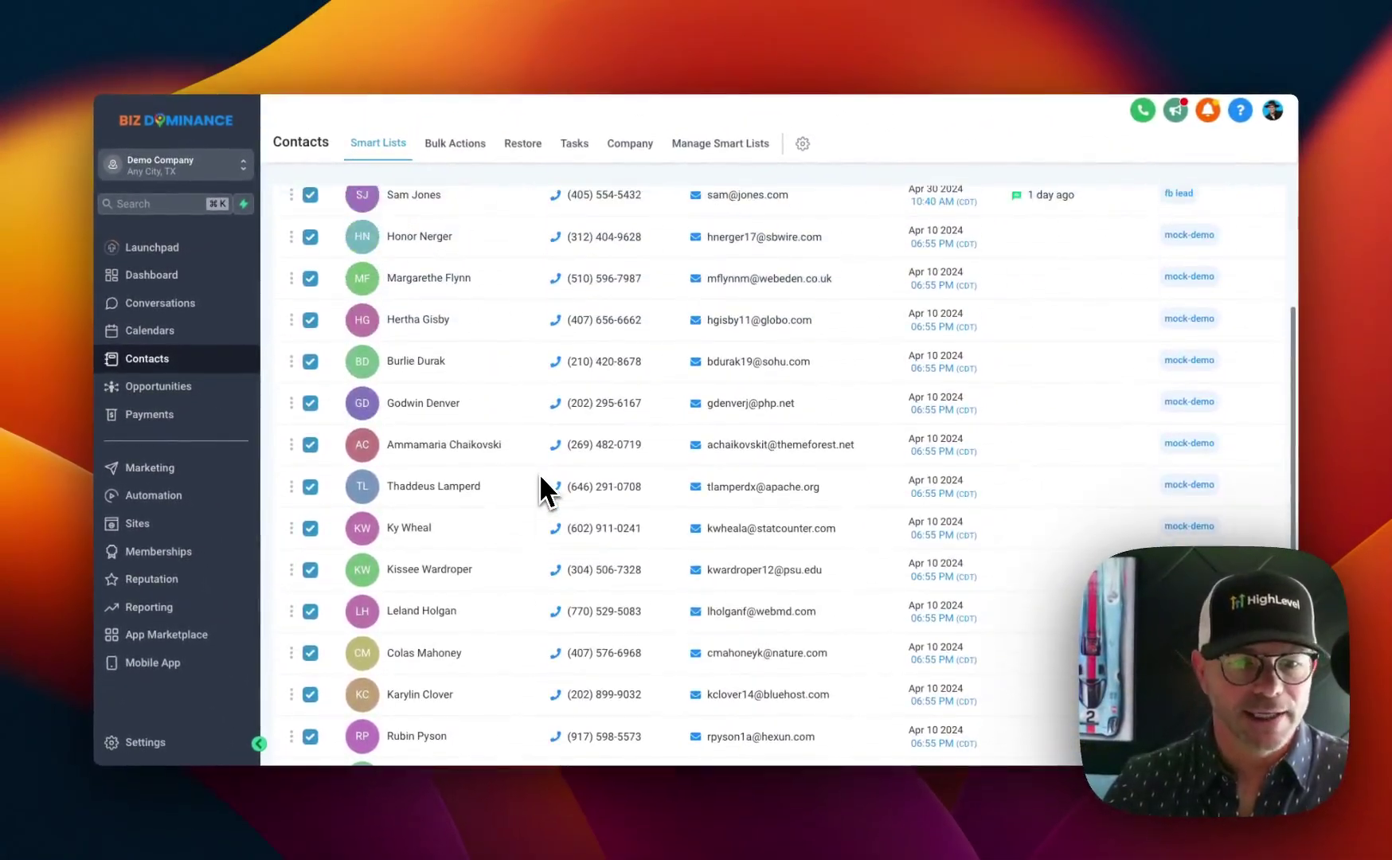
left_click(310, 362)
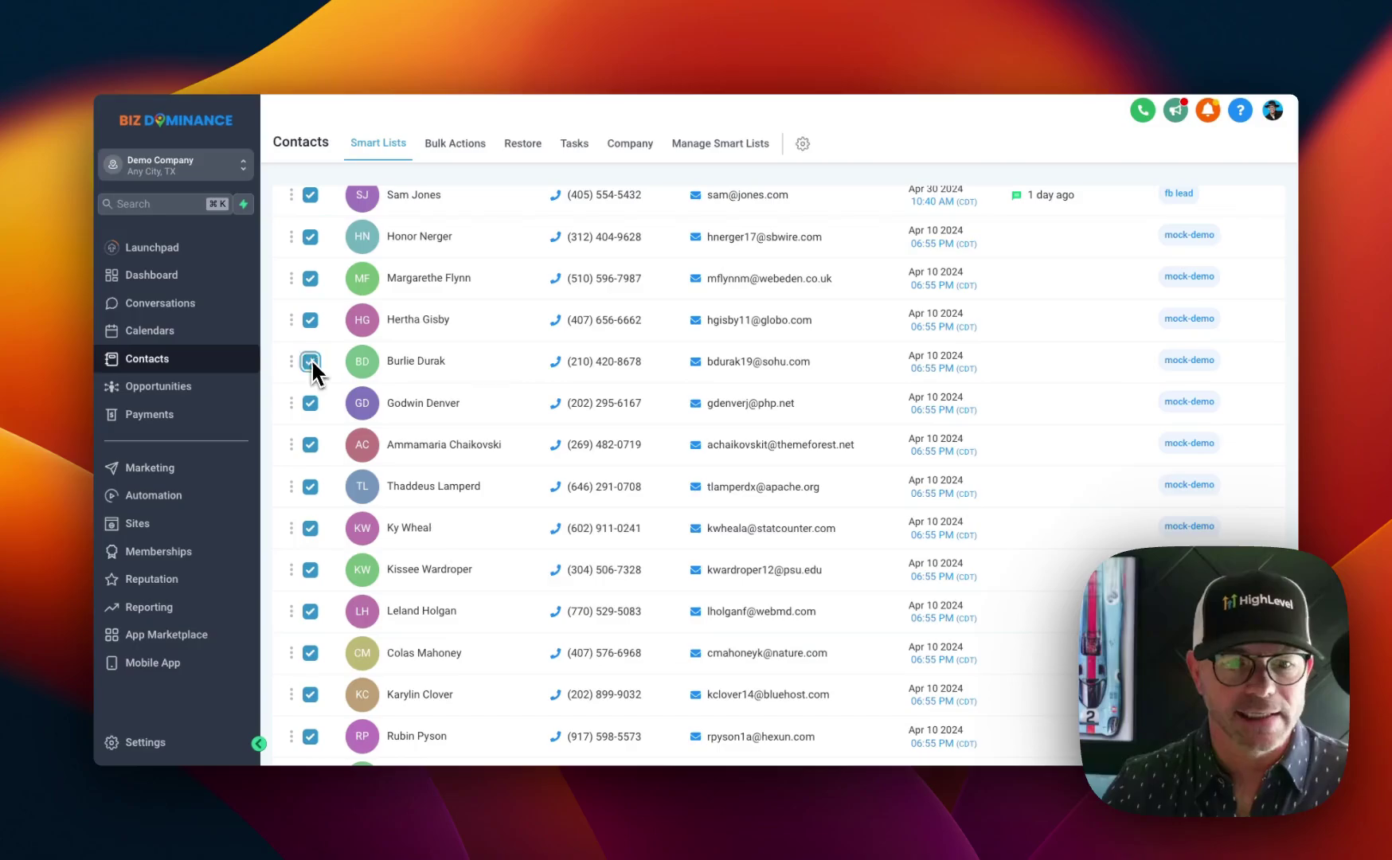
left_click(310, 446)
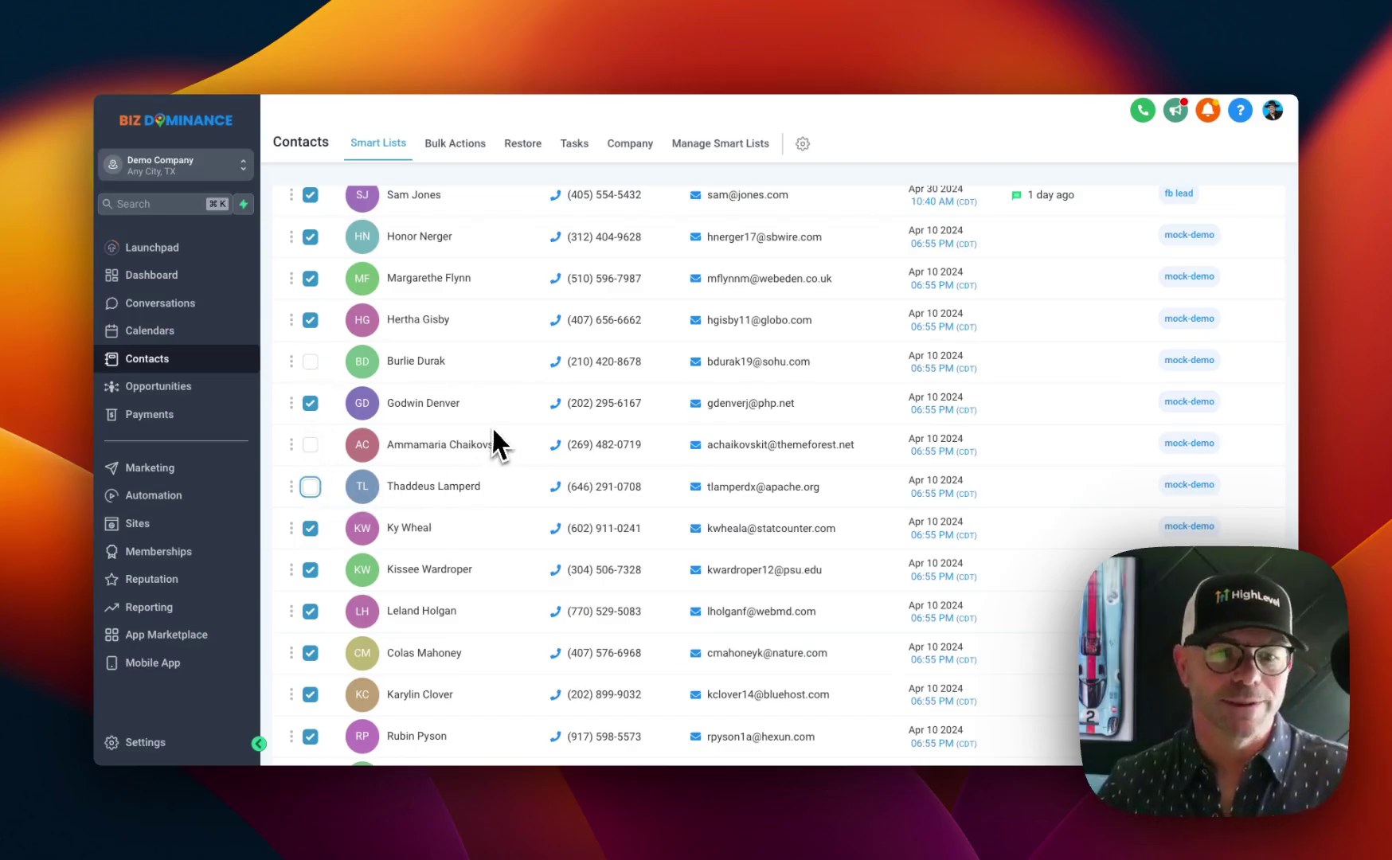
scroll(494, 431, "up", 5)
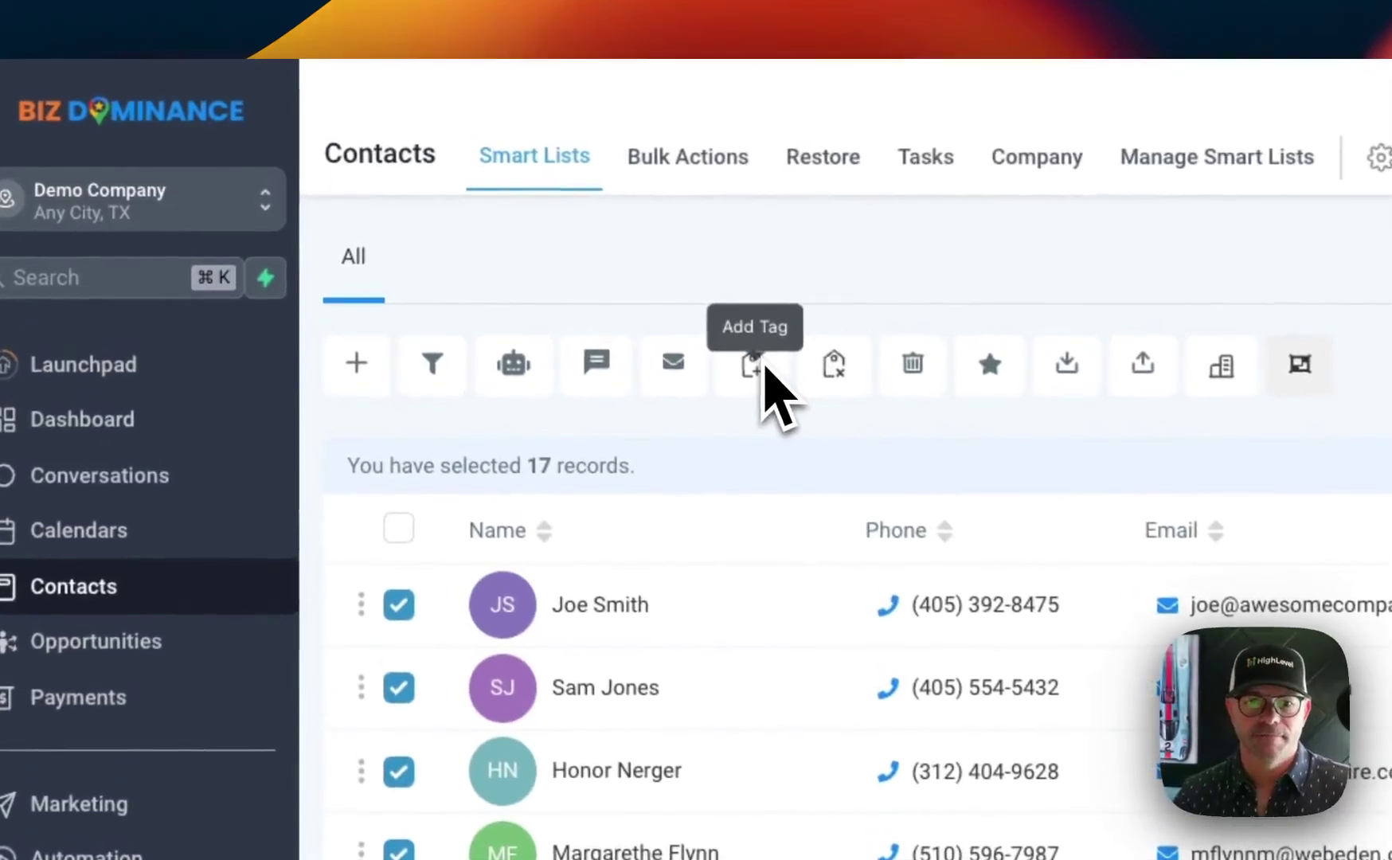
Bulk-add the 'promo opt-in' tag to the selected contacts with an 'add' action description.
left_click(752, 365)
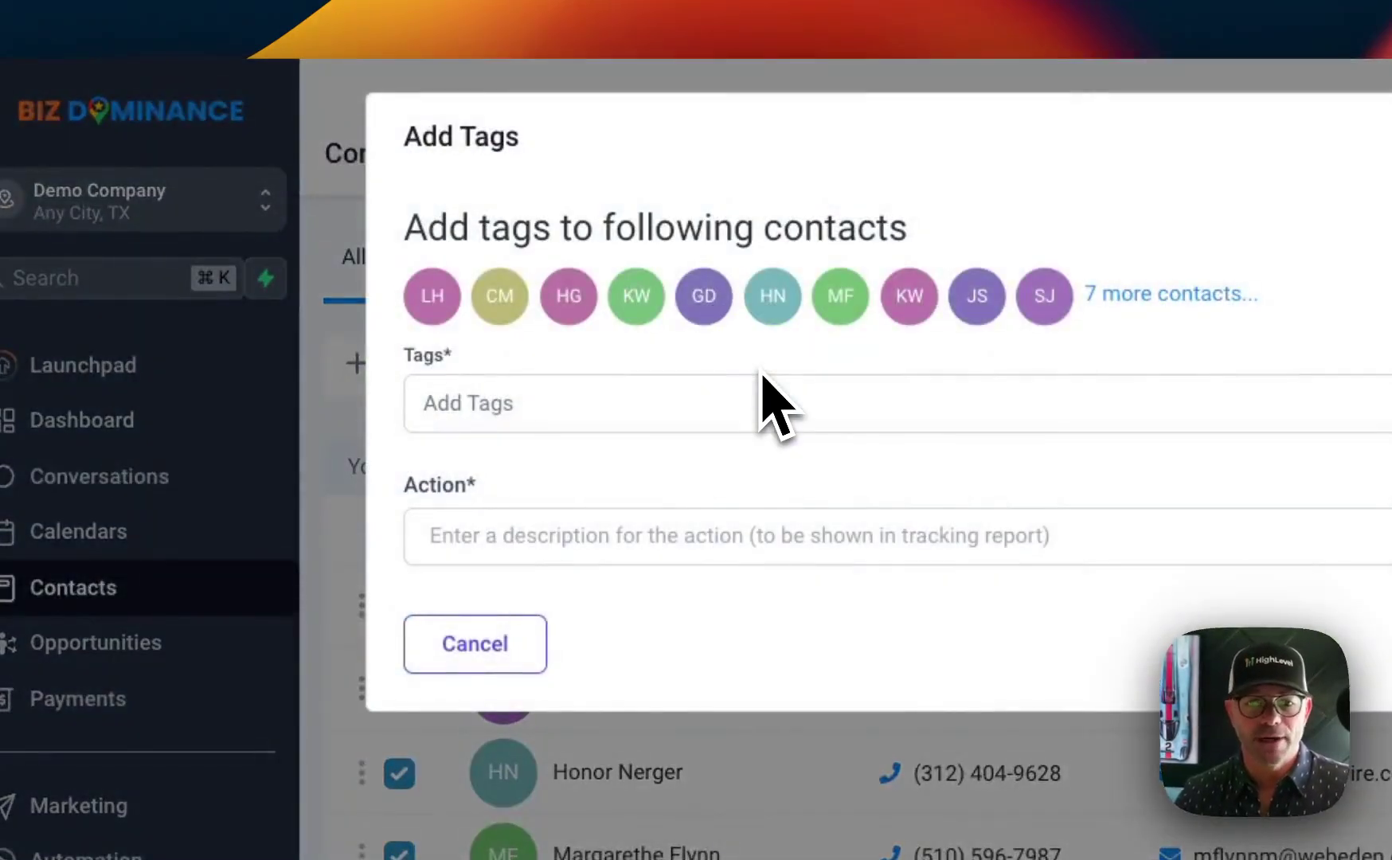
left_click(706, 413)
type("pro")
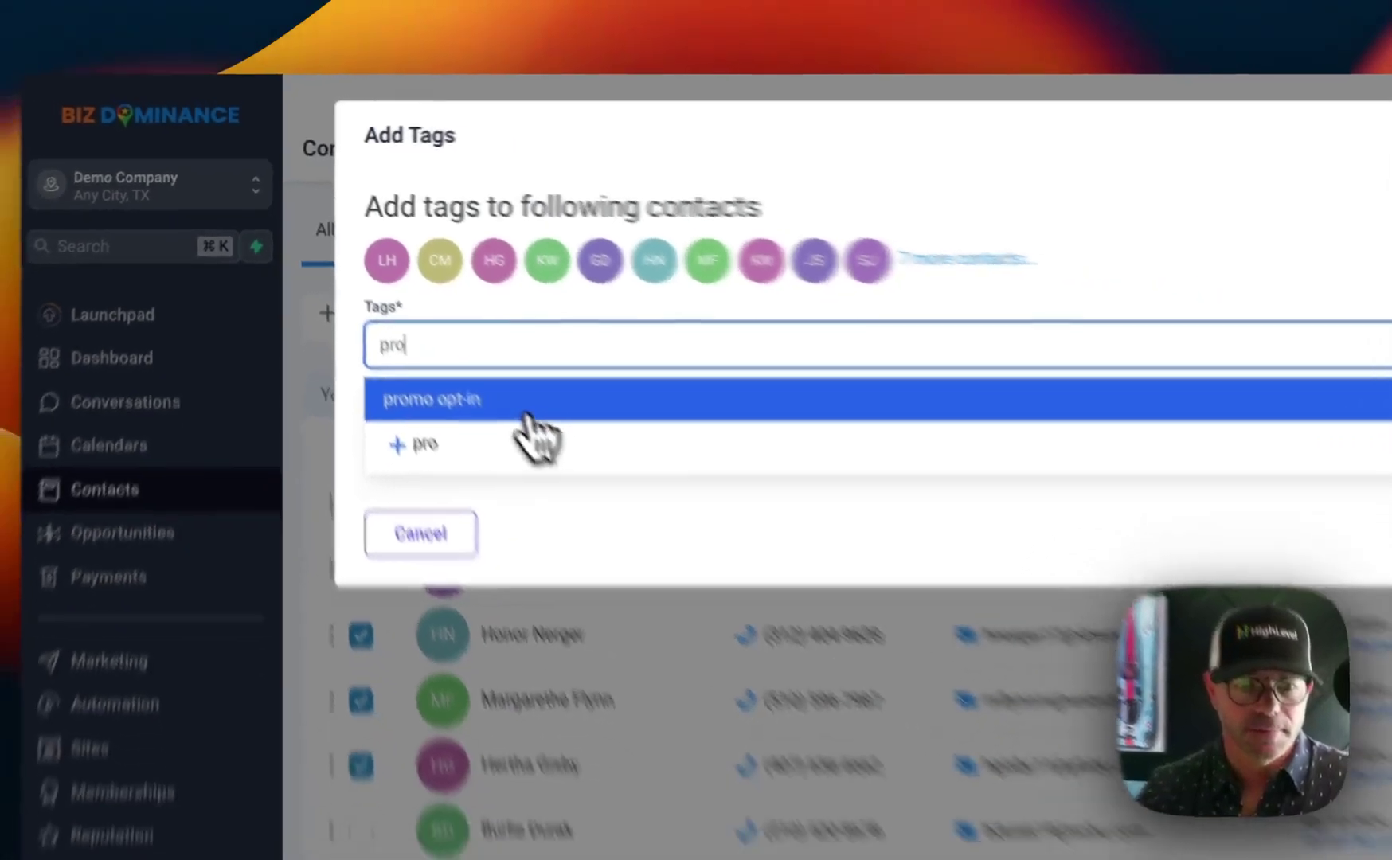
left_click(527, 416)
left_click(569, 339)
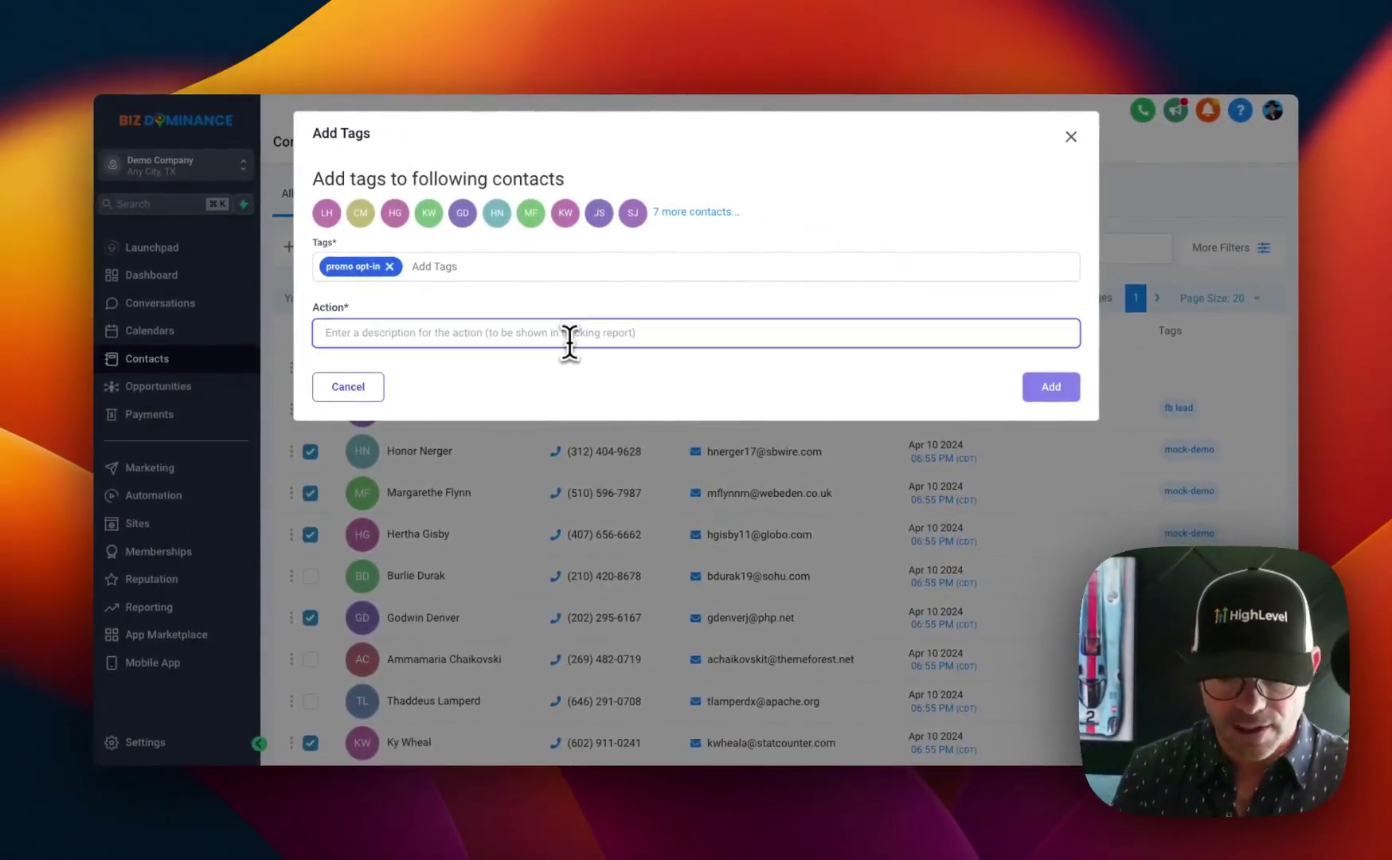
type("adding tag \"promo optin")
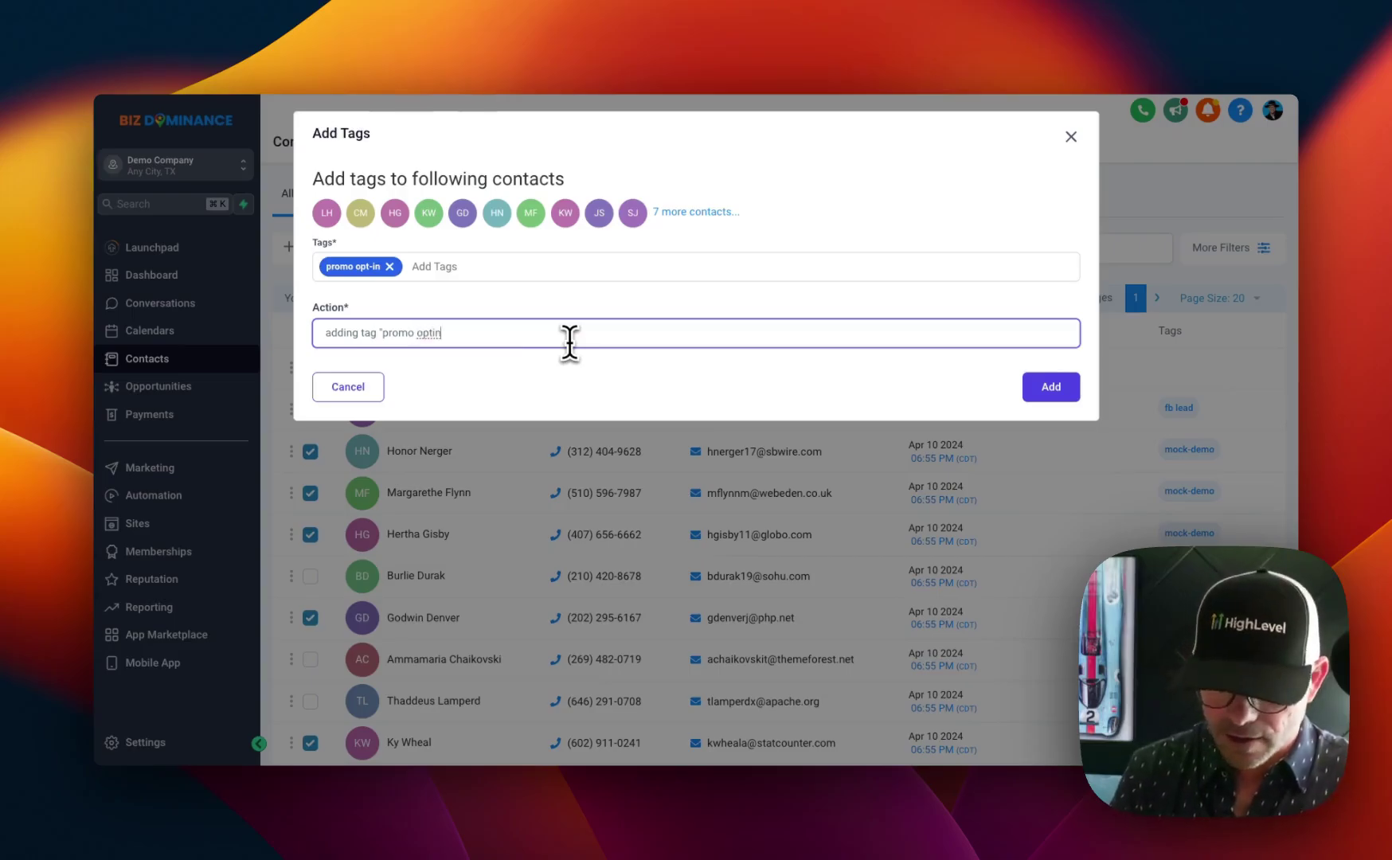
left_click(1059, 388)
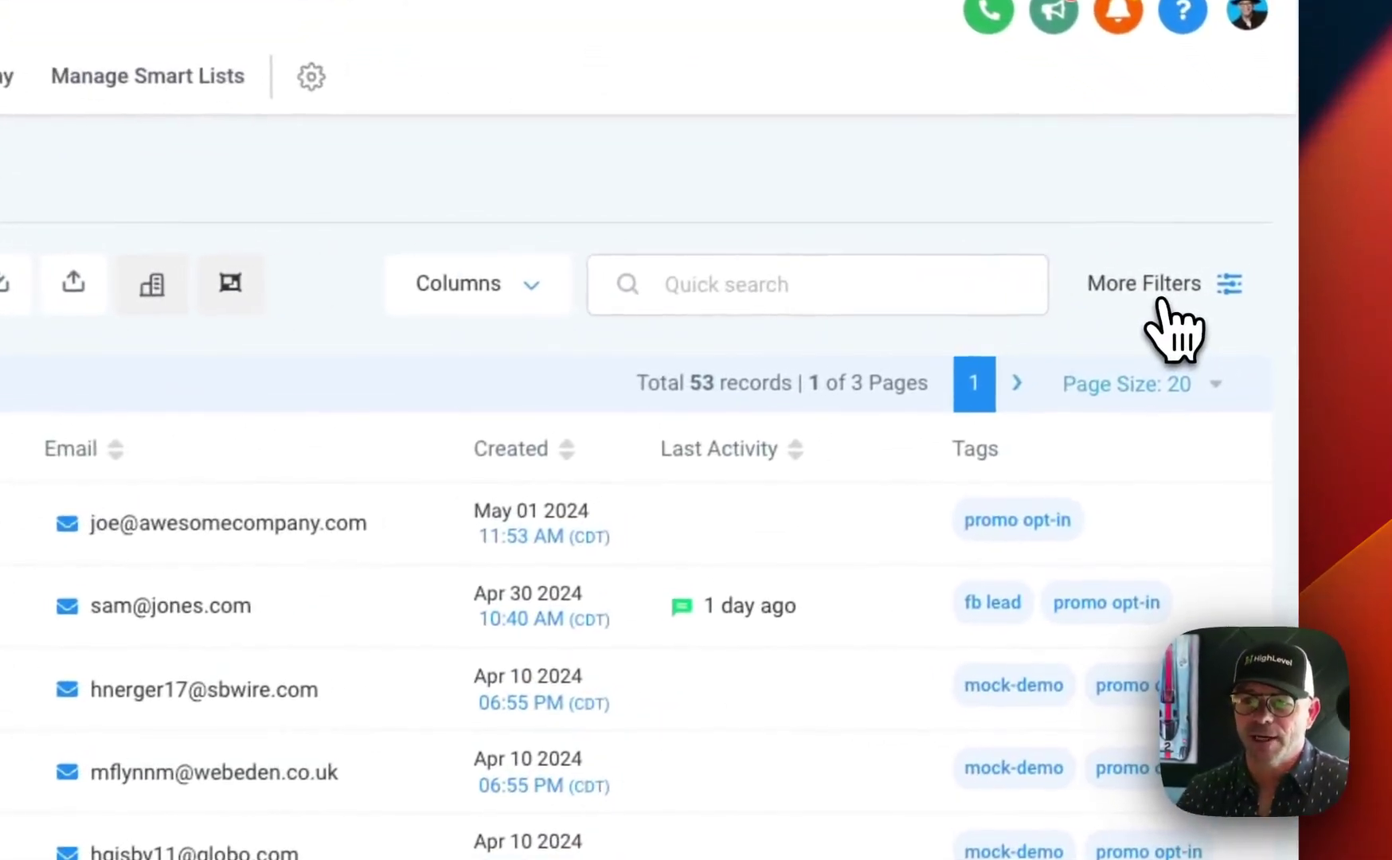
Apply a Tag filter matching Any Of 'promo opt-in', narrowing the list to 17 contacts.
left_click(1226, 248)
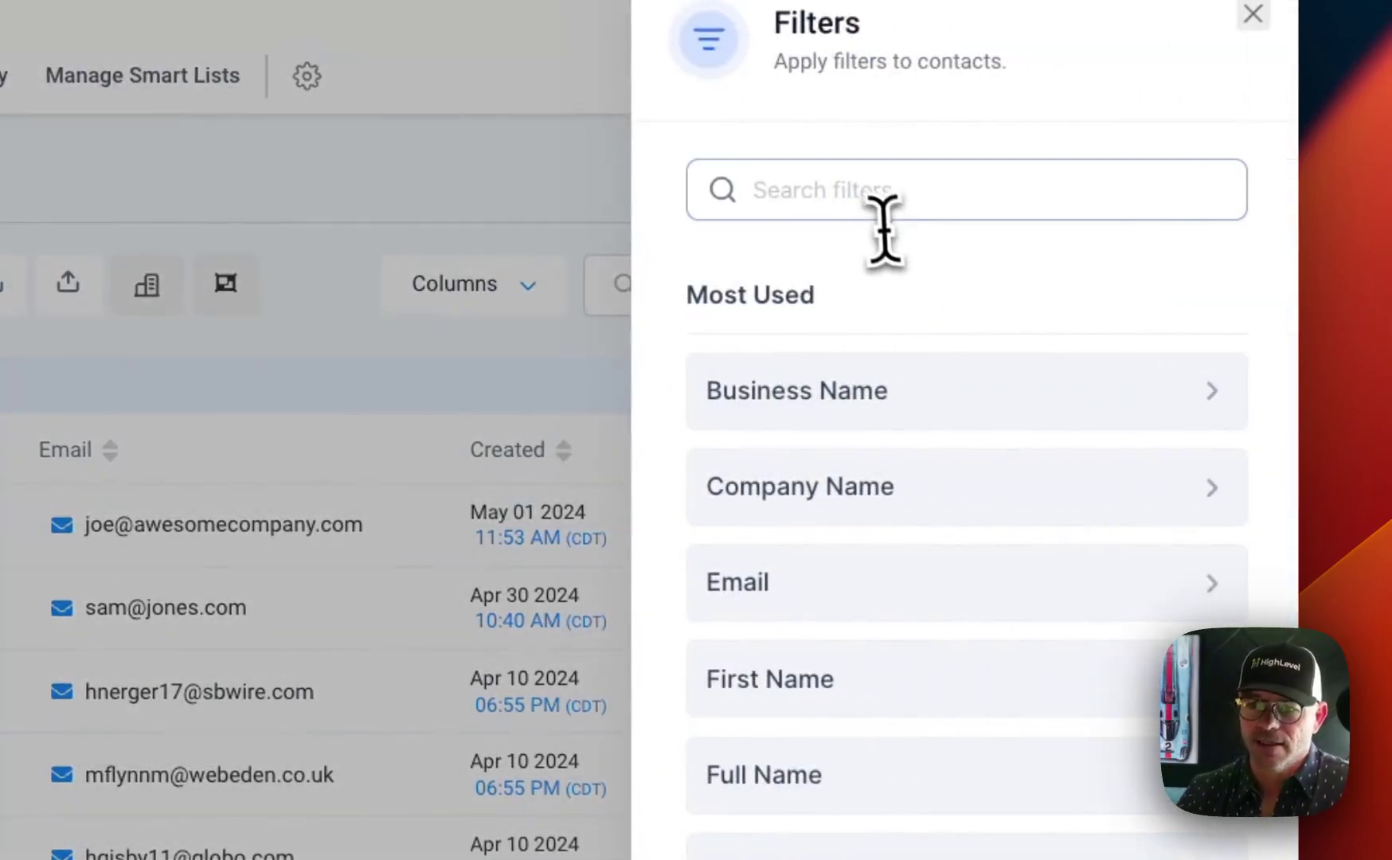
left_click(874, 195)
type("tag")
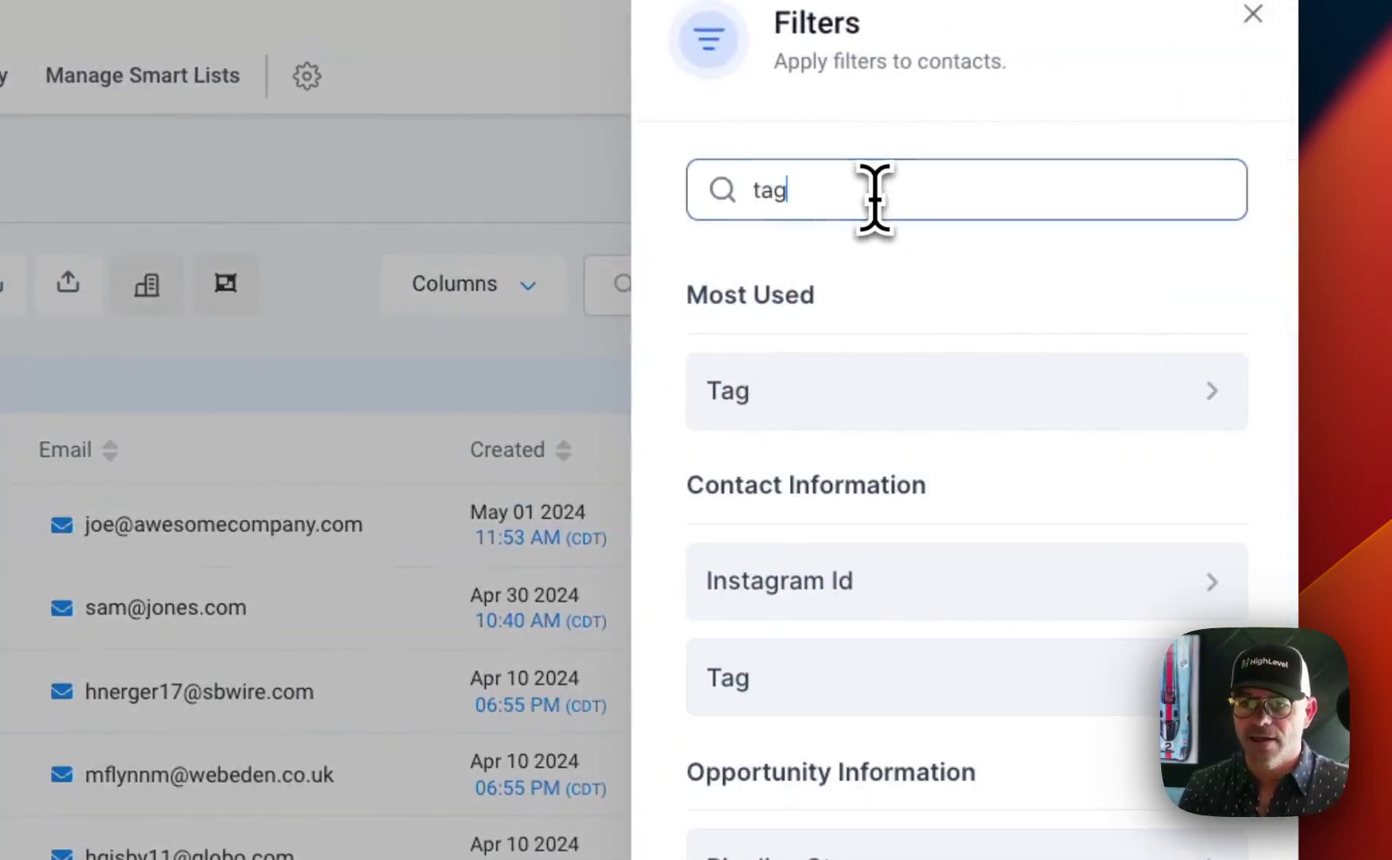
left_click(944, 404)
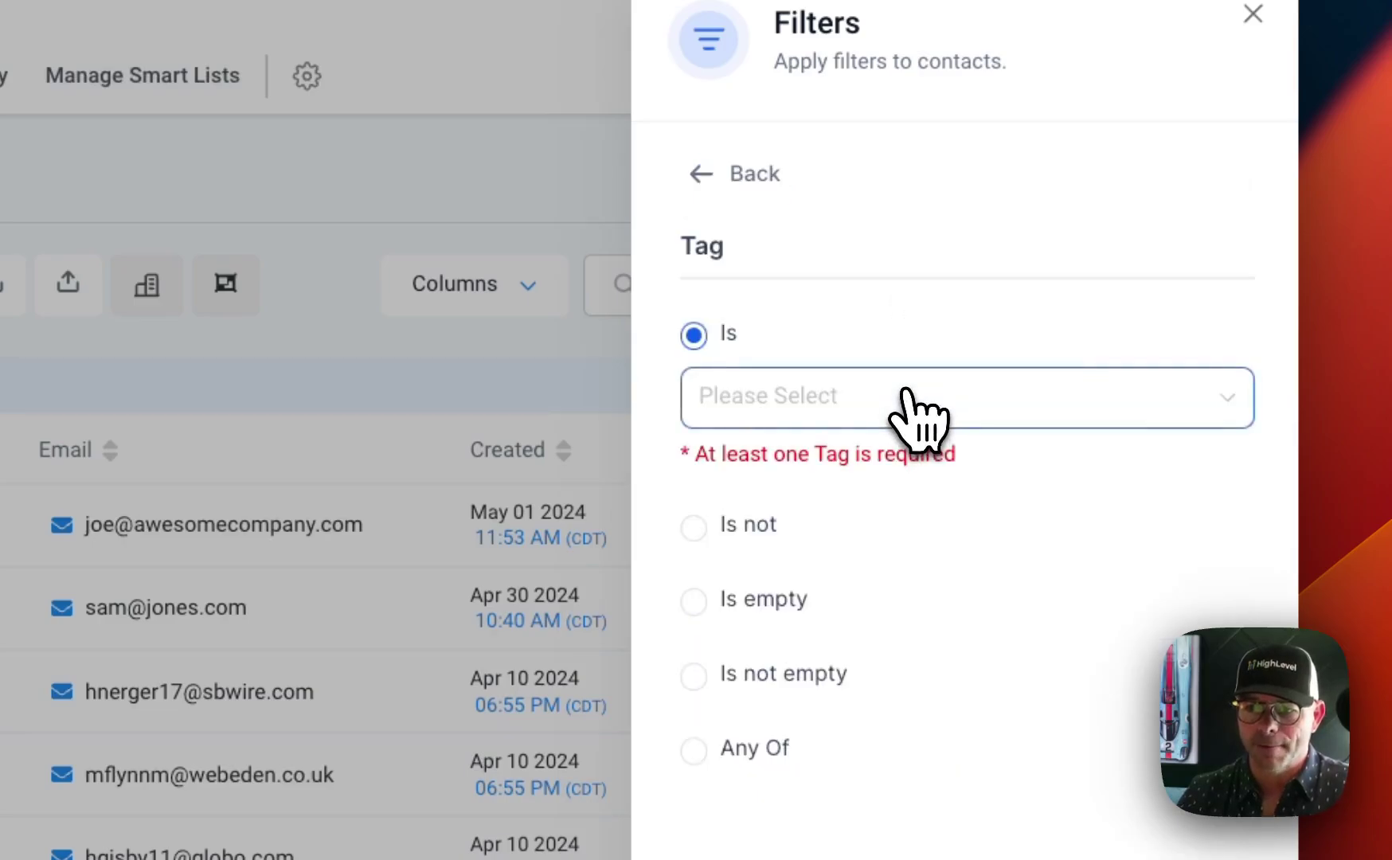
scroll(713, 637, "down", 5)
left_click(703, 570)
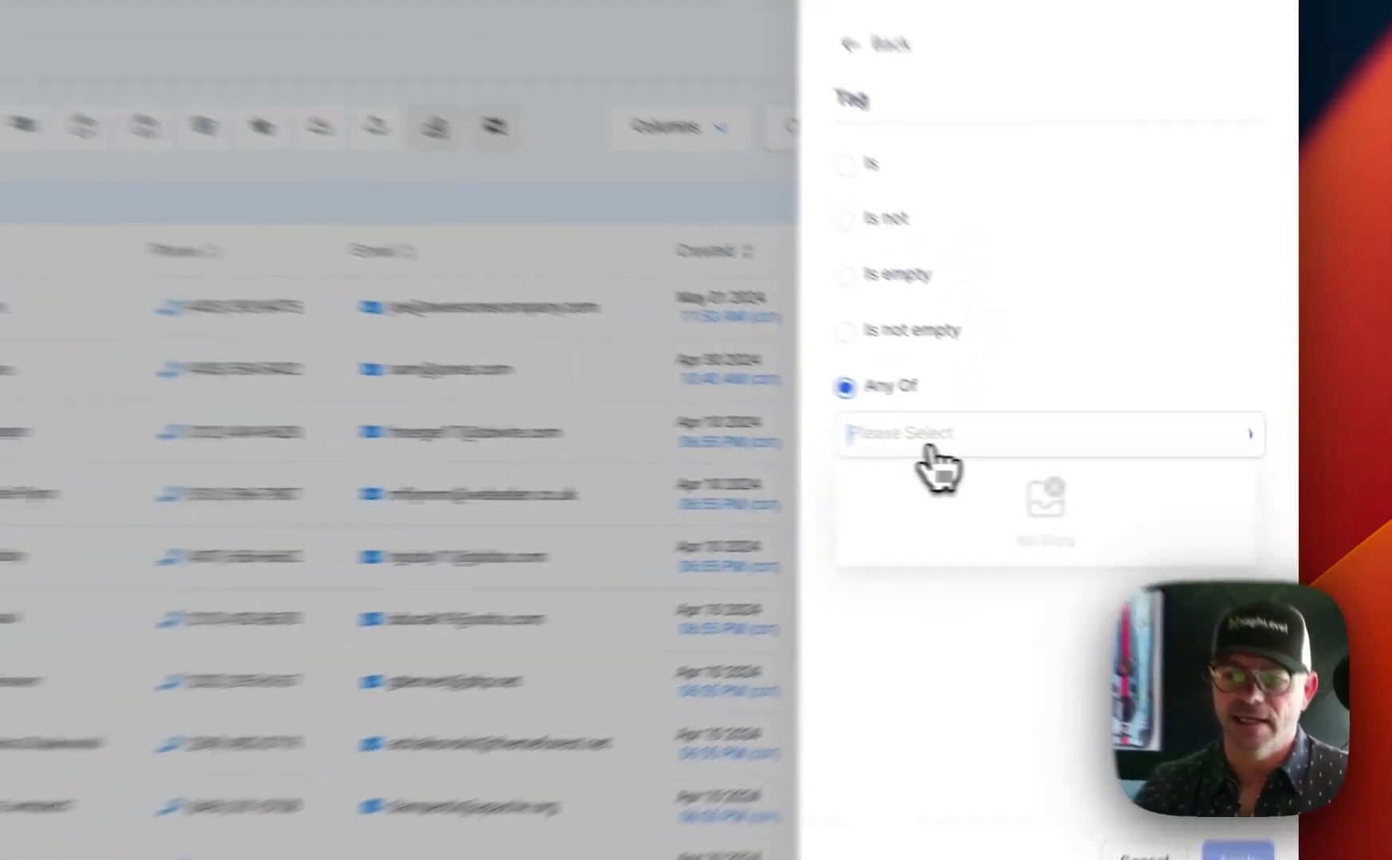
left_click(821, 430)
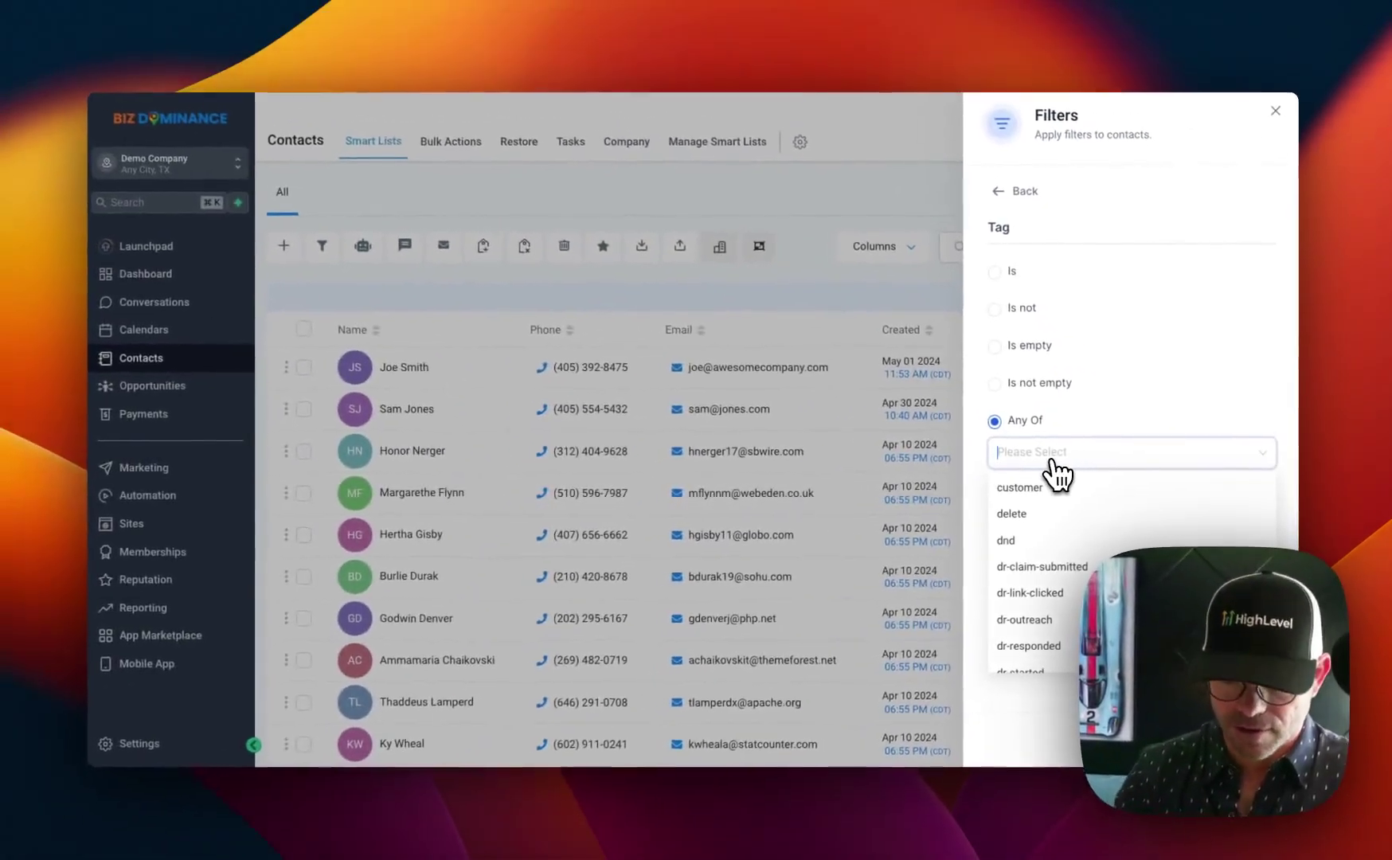
type("por")
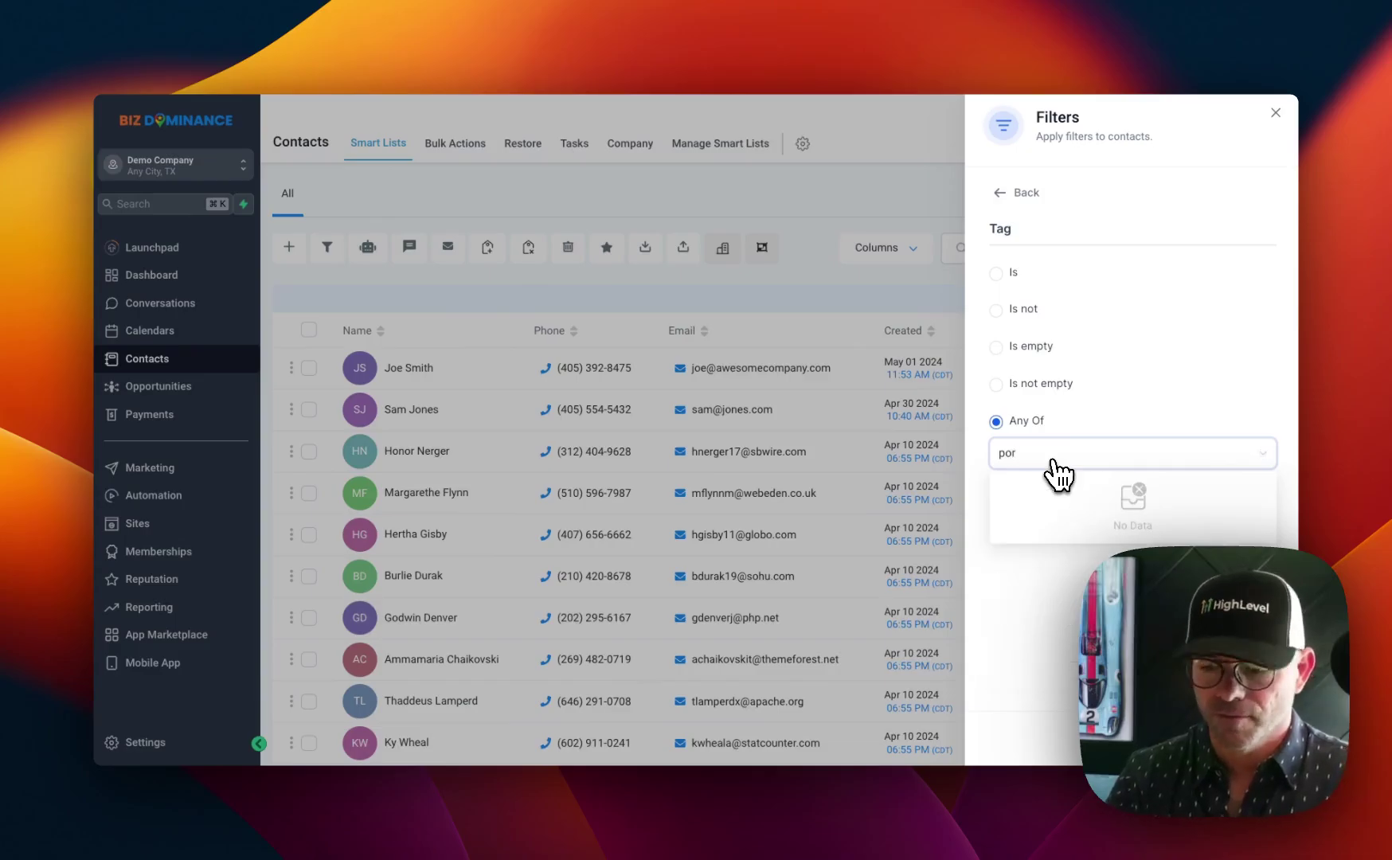
type("om")
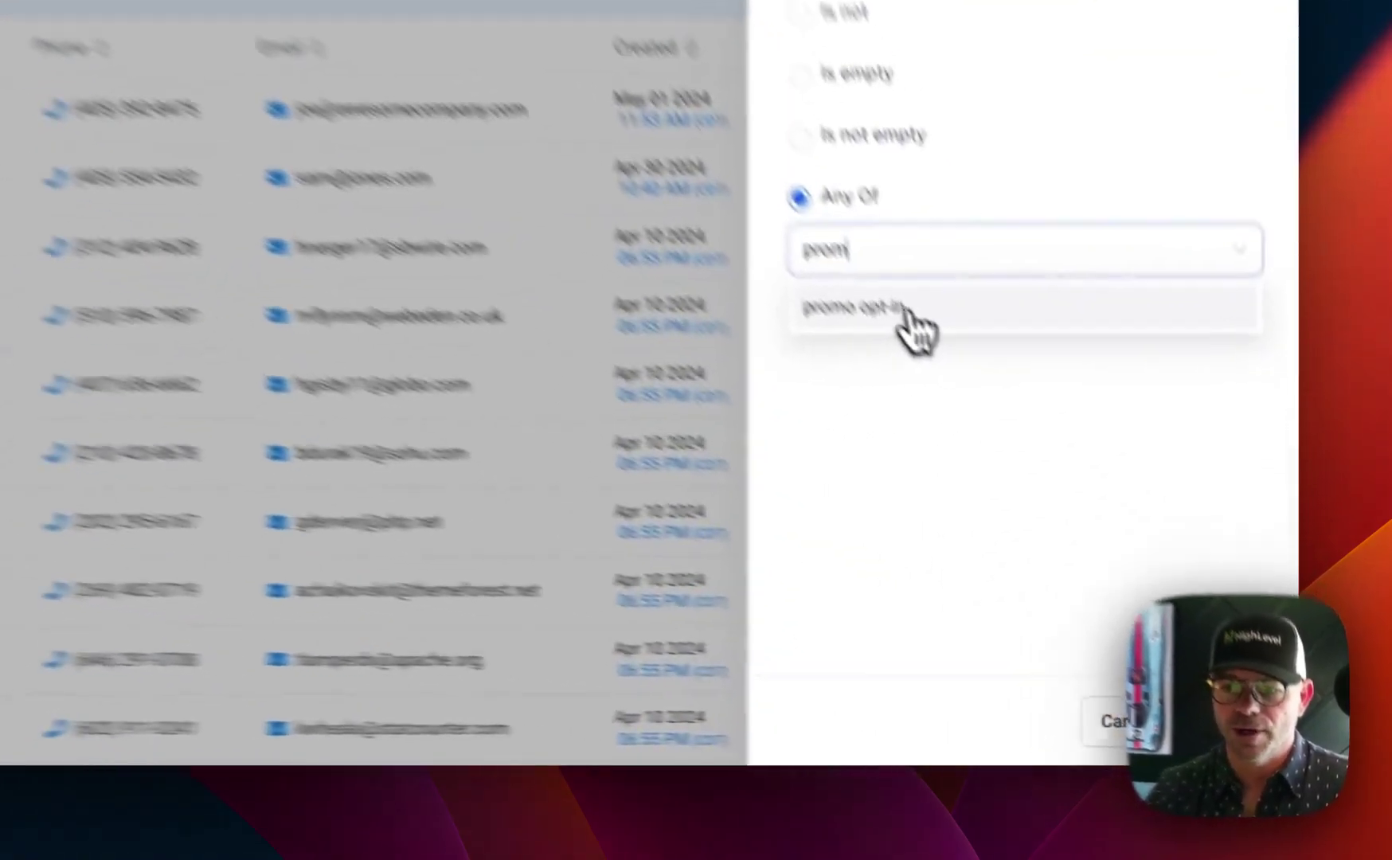
left_click(1050, 489)
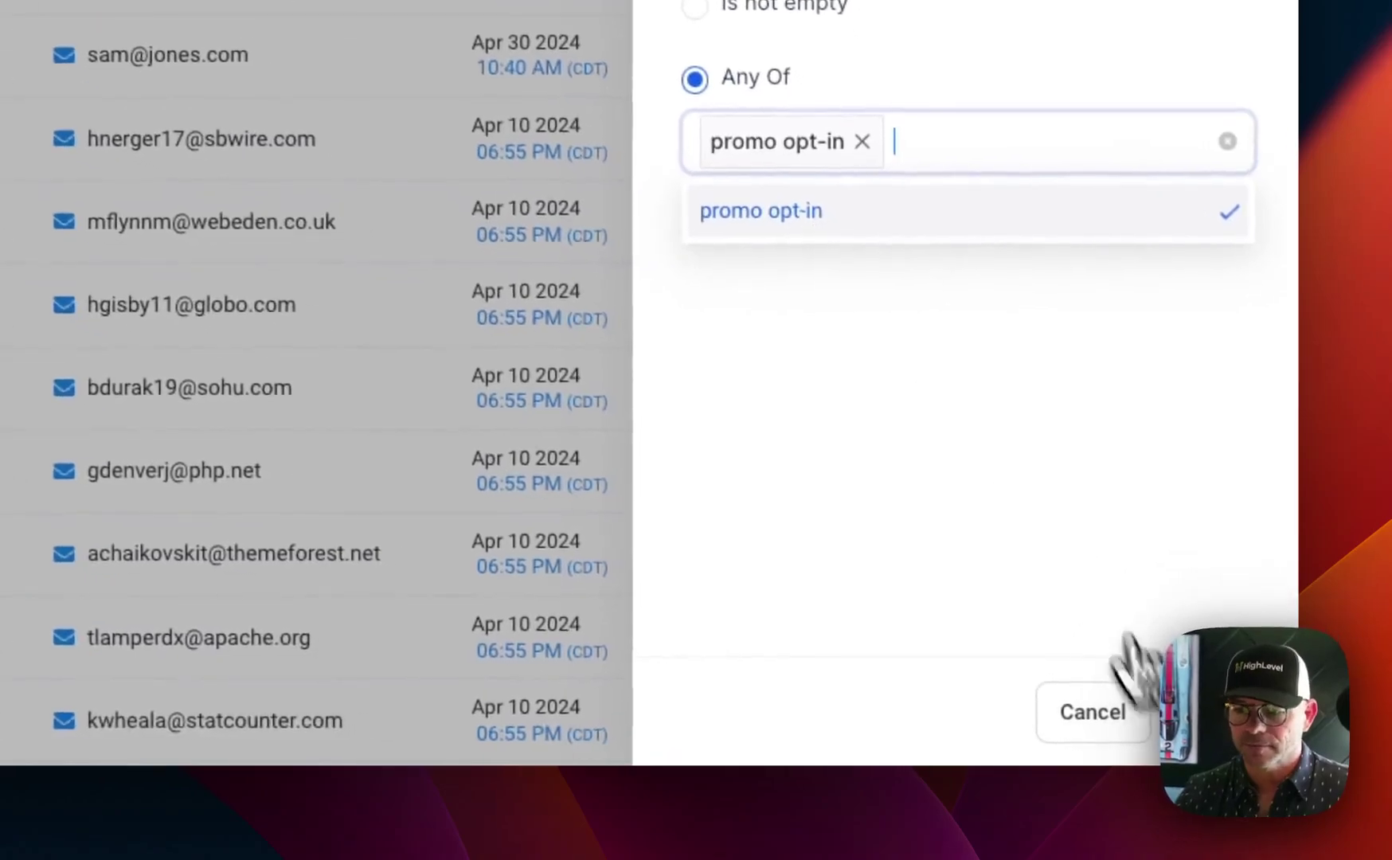
left_click(1187, 713)
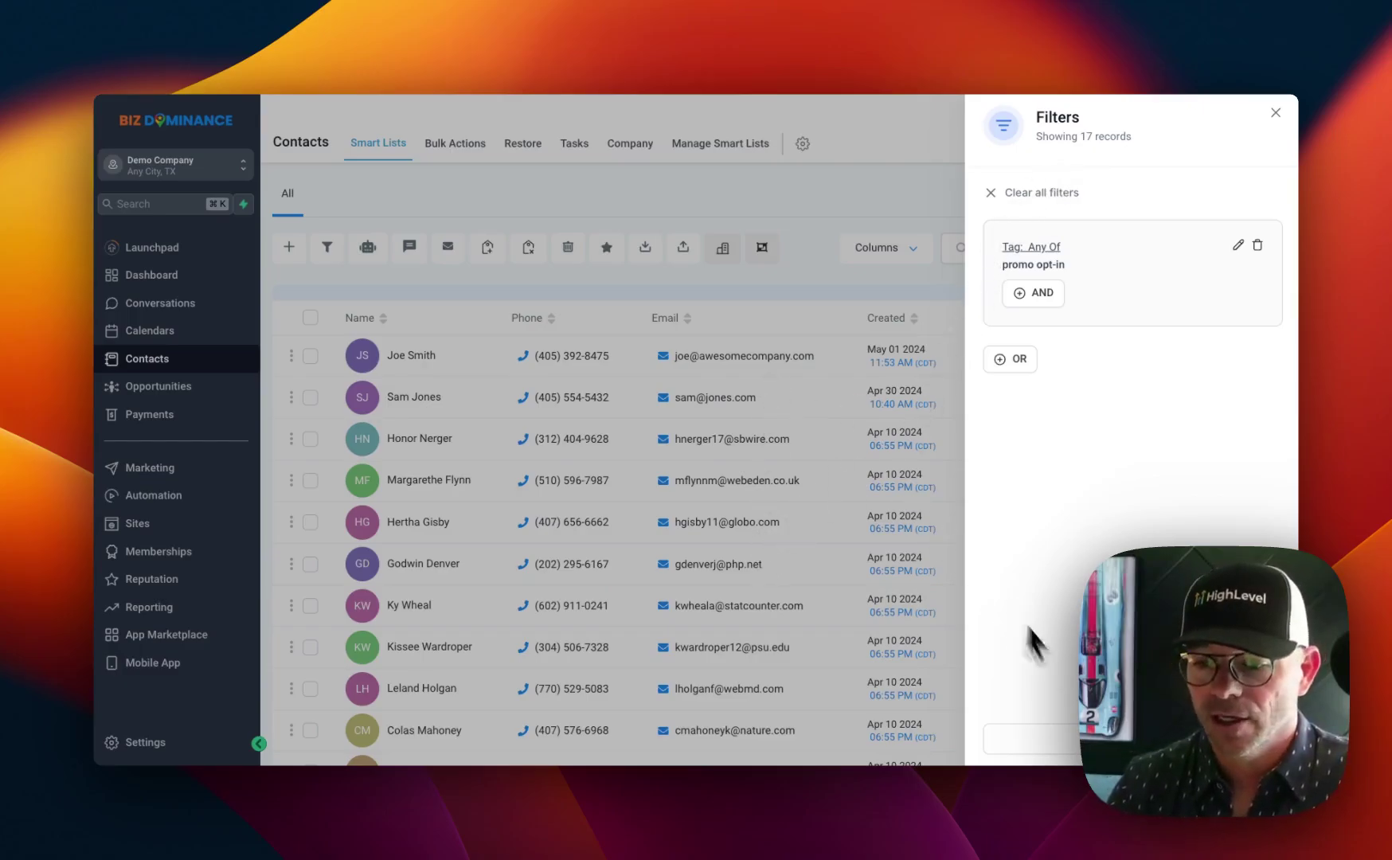
Save the filtered view as a new smart list named 'Promo Optin'.
left_click(1031, 738)
left_click(534, 239)
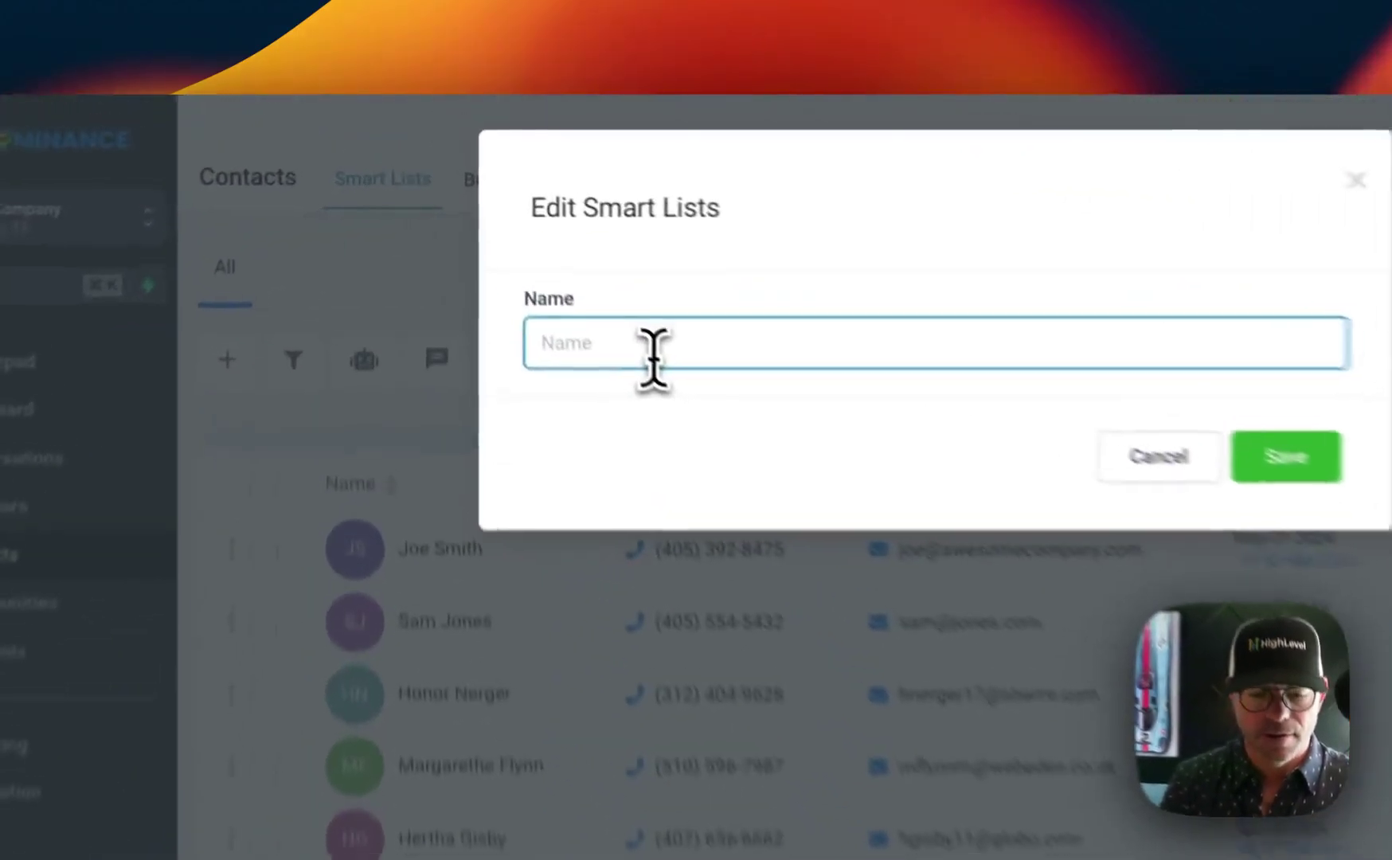
type("Promot")
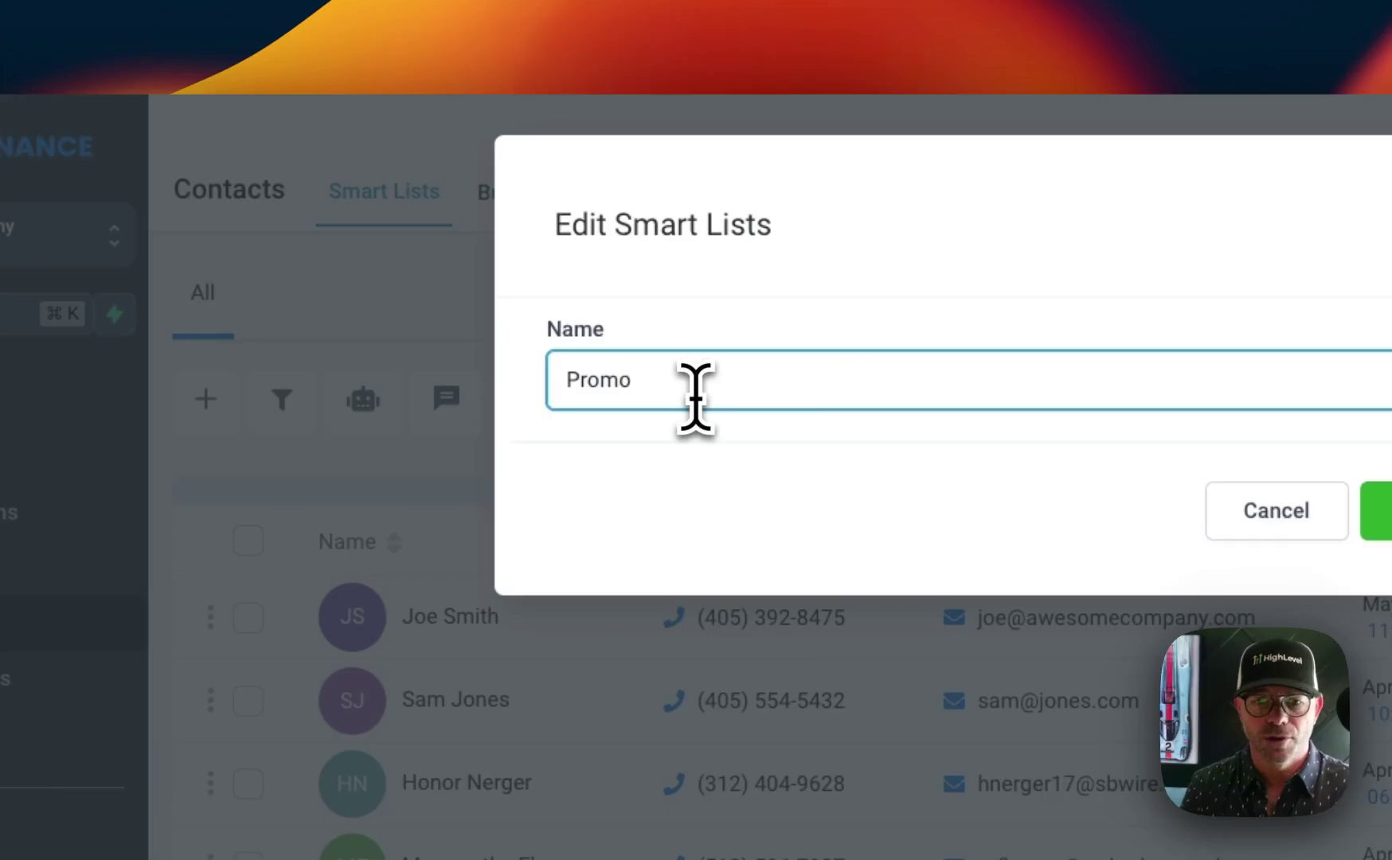
type(" Optin")
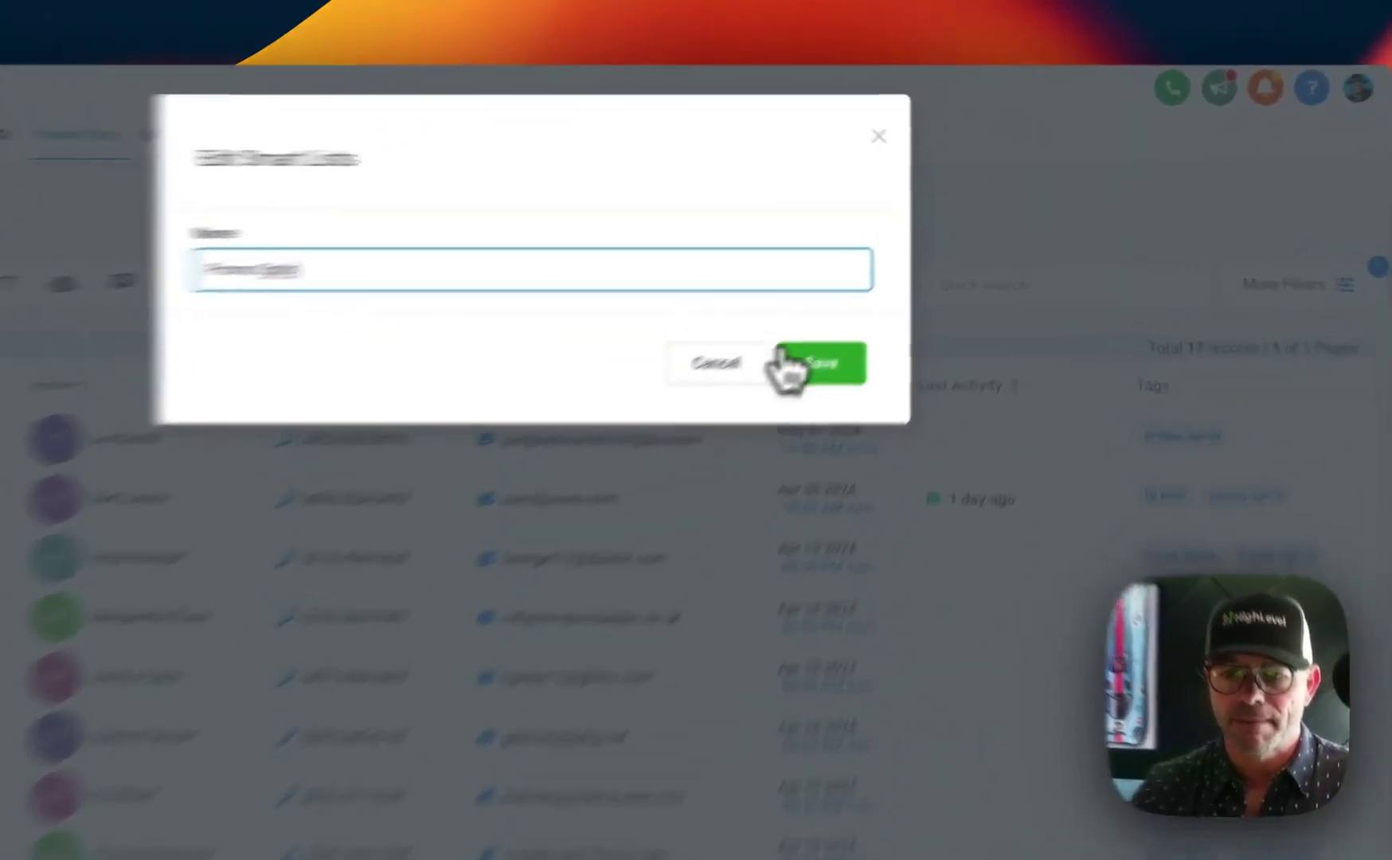
left_click(897, 302)
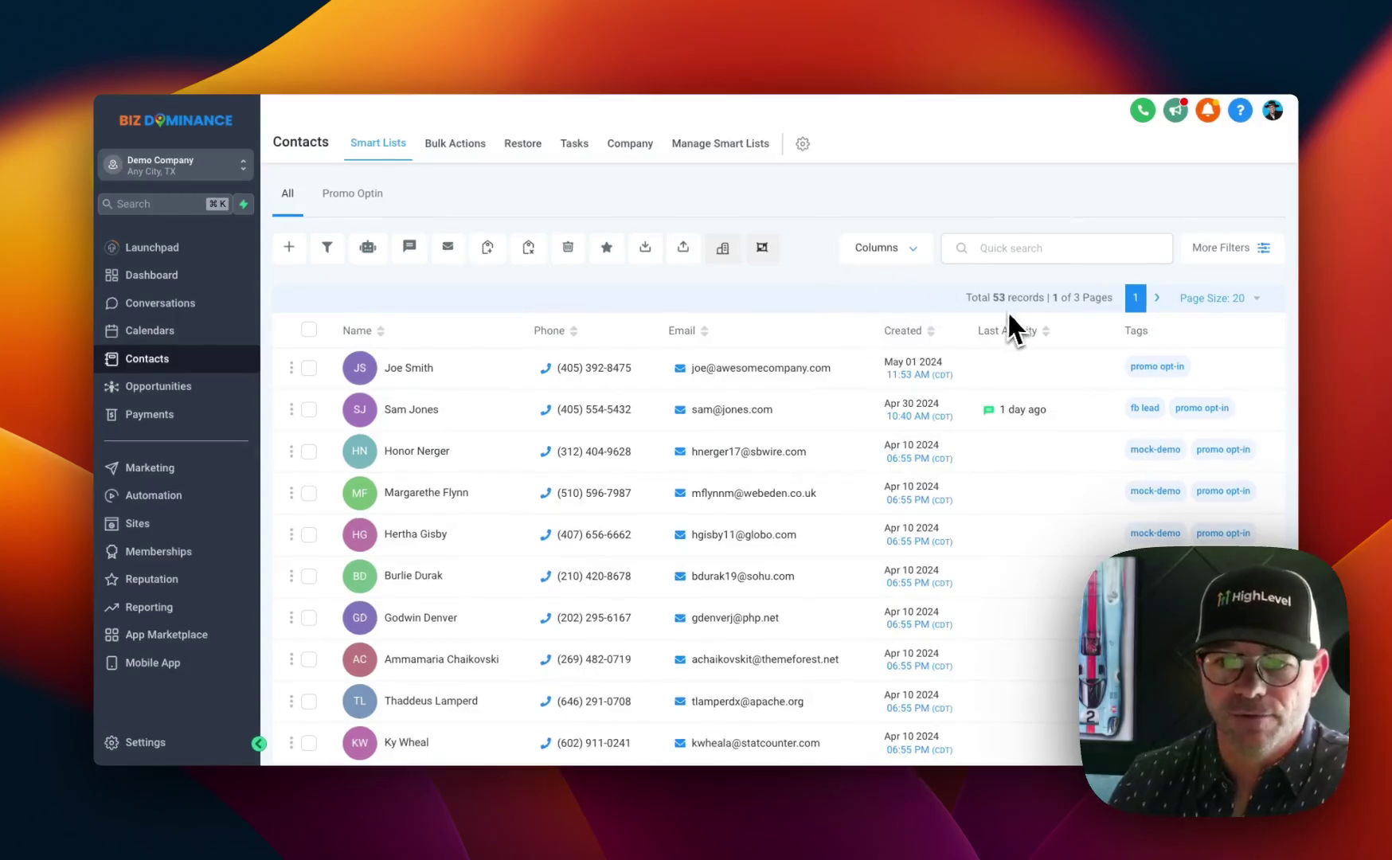
Switch to the Promo Optin smart list and bring up the Filters panel.
left_click(355, 200)
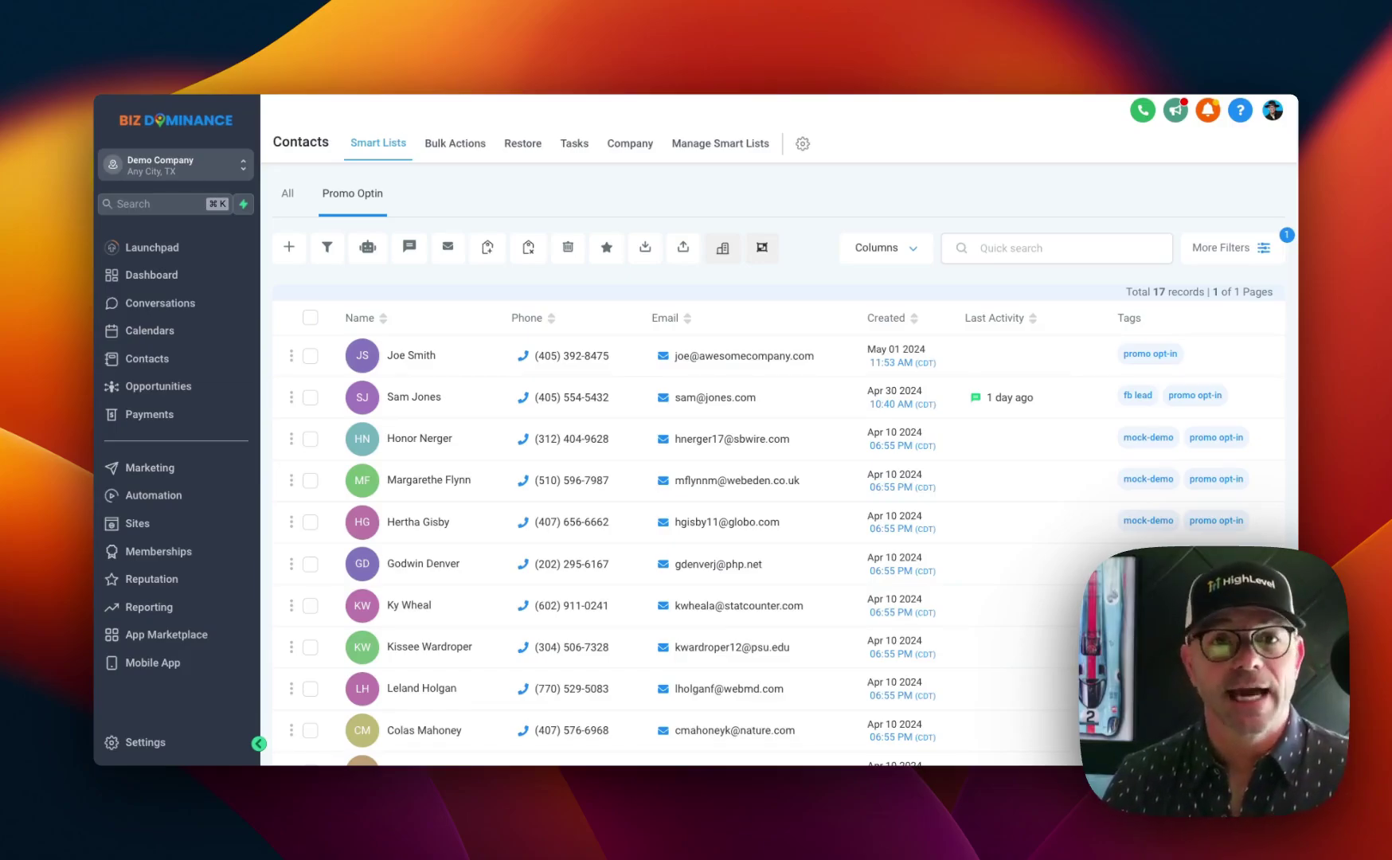
left_click(1226, 248)
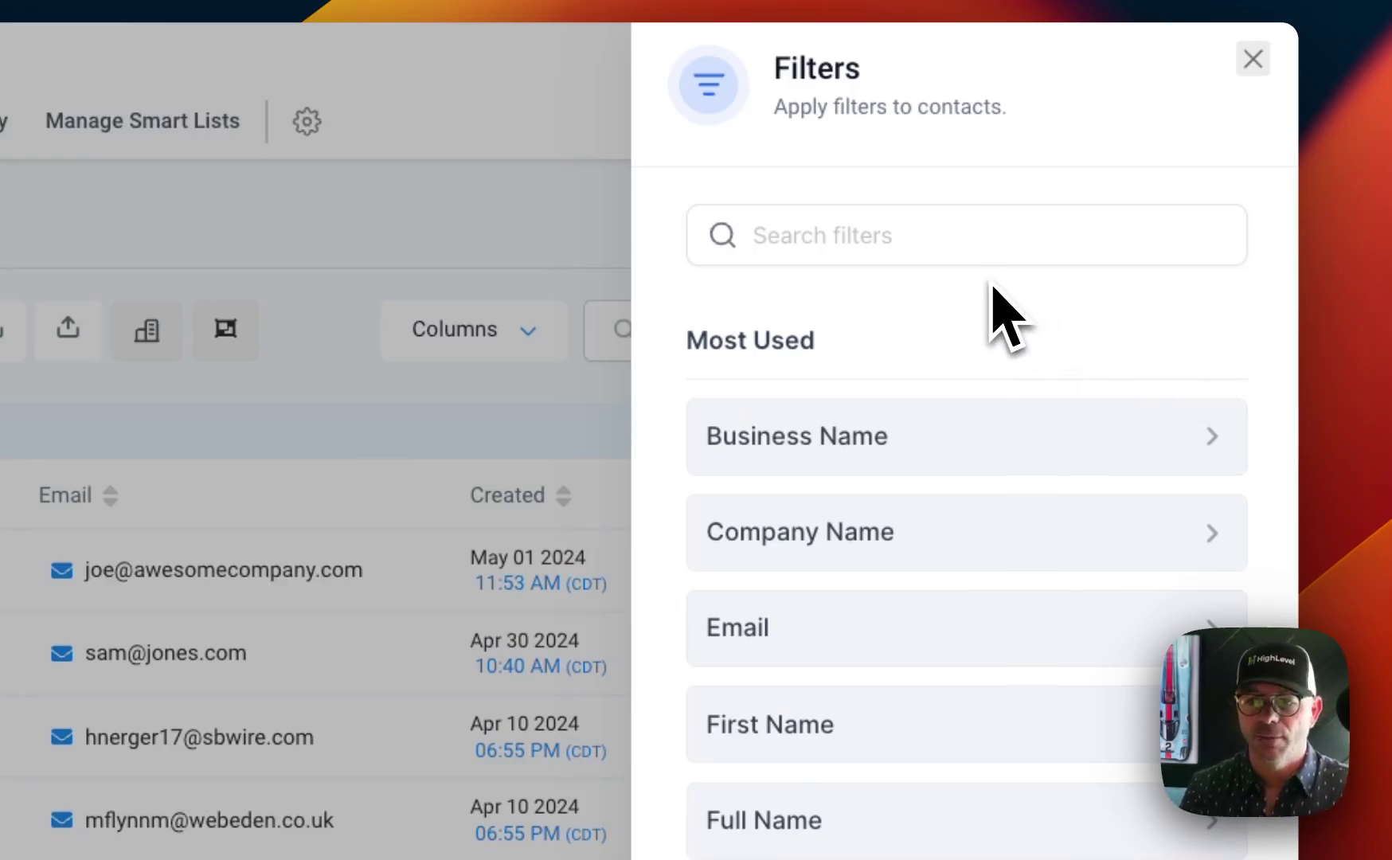
Search the filters for 'appoin' to browse appointment filters, then close the panel.
left_click(956, 235)
type("appoin")
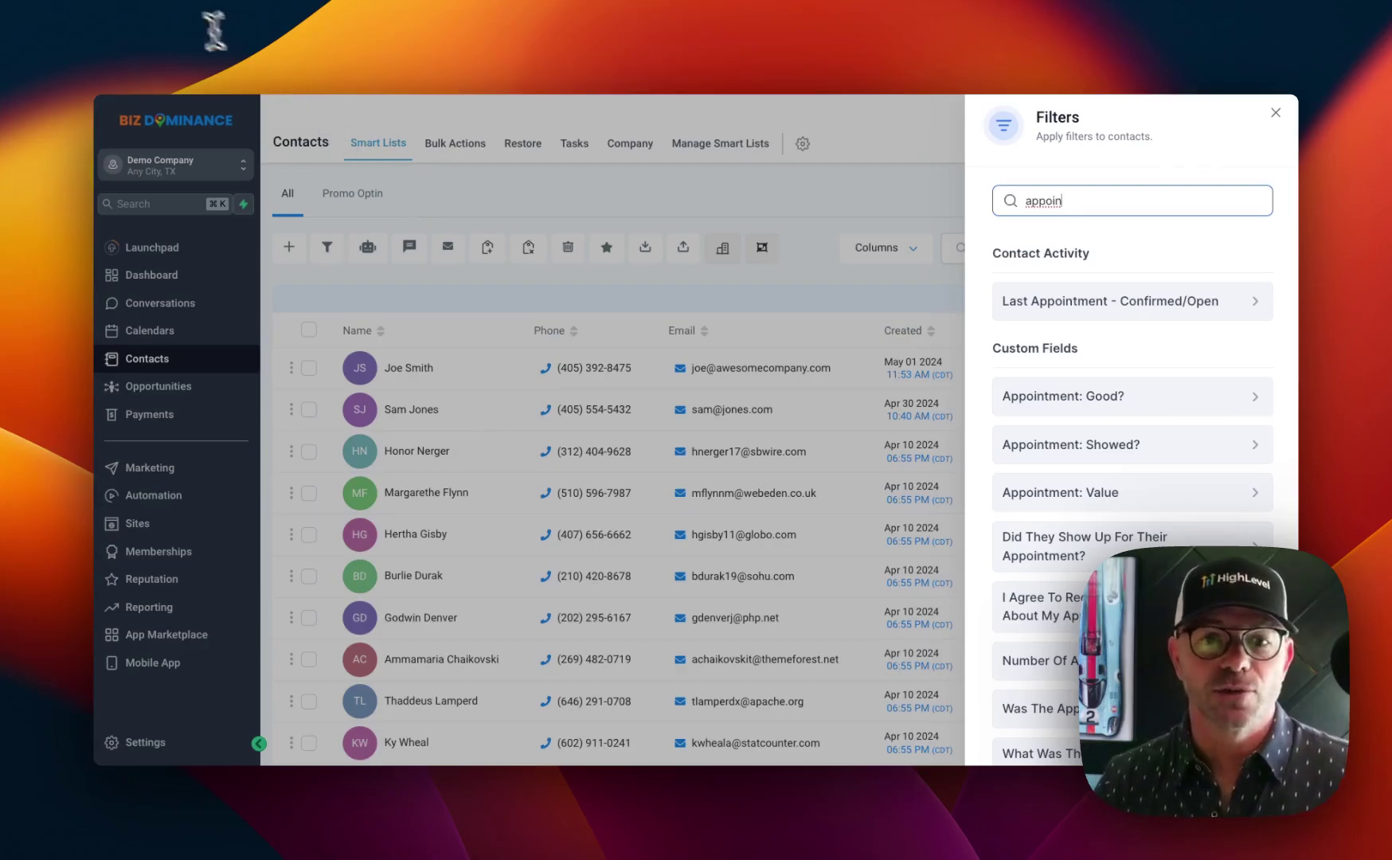
left_click(517, 226)
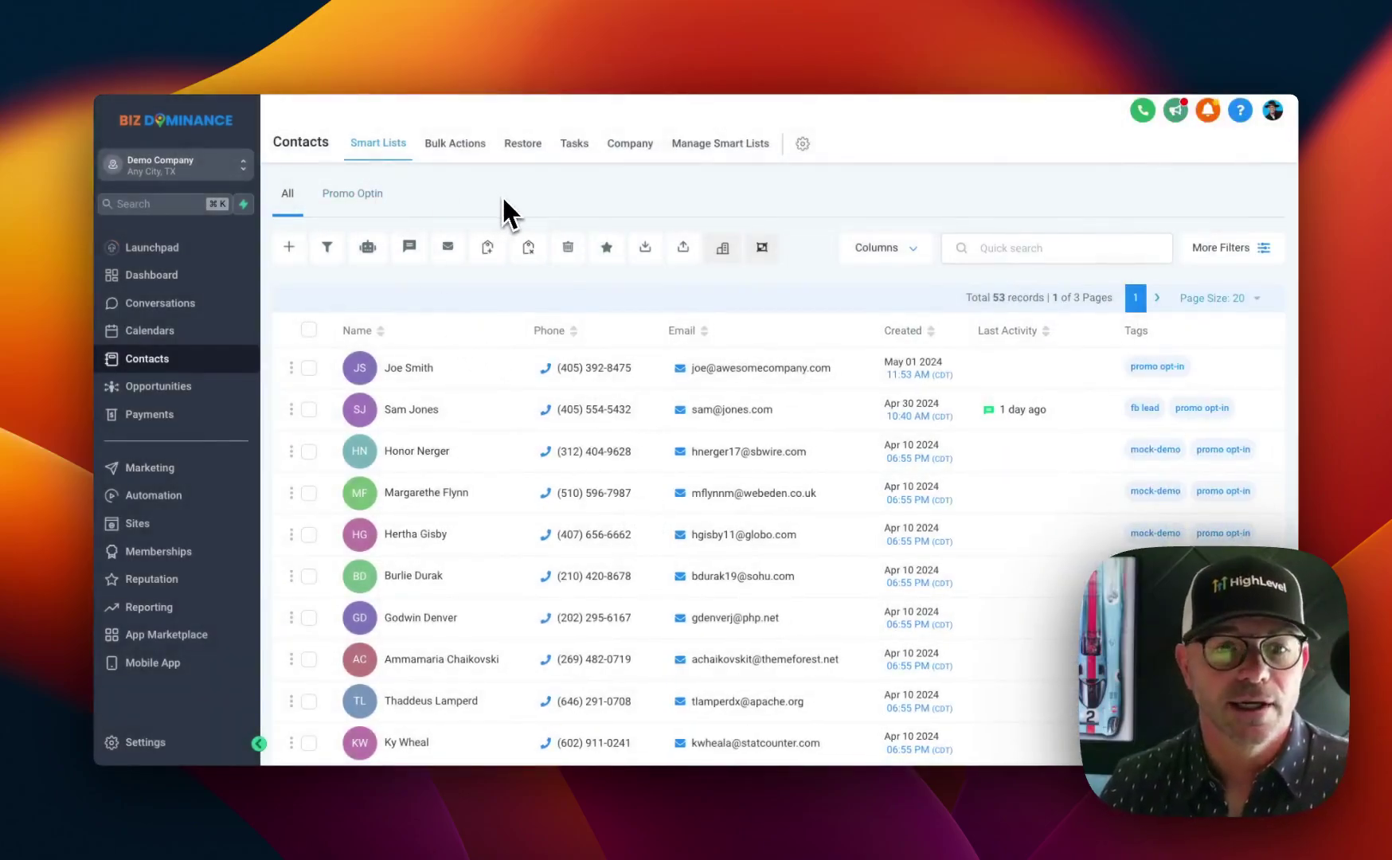
Select all 17 Promo Optin contacts and preview the bulk SMS and email forms without sending.
left_click(355, 194)
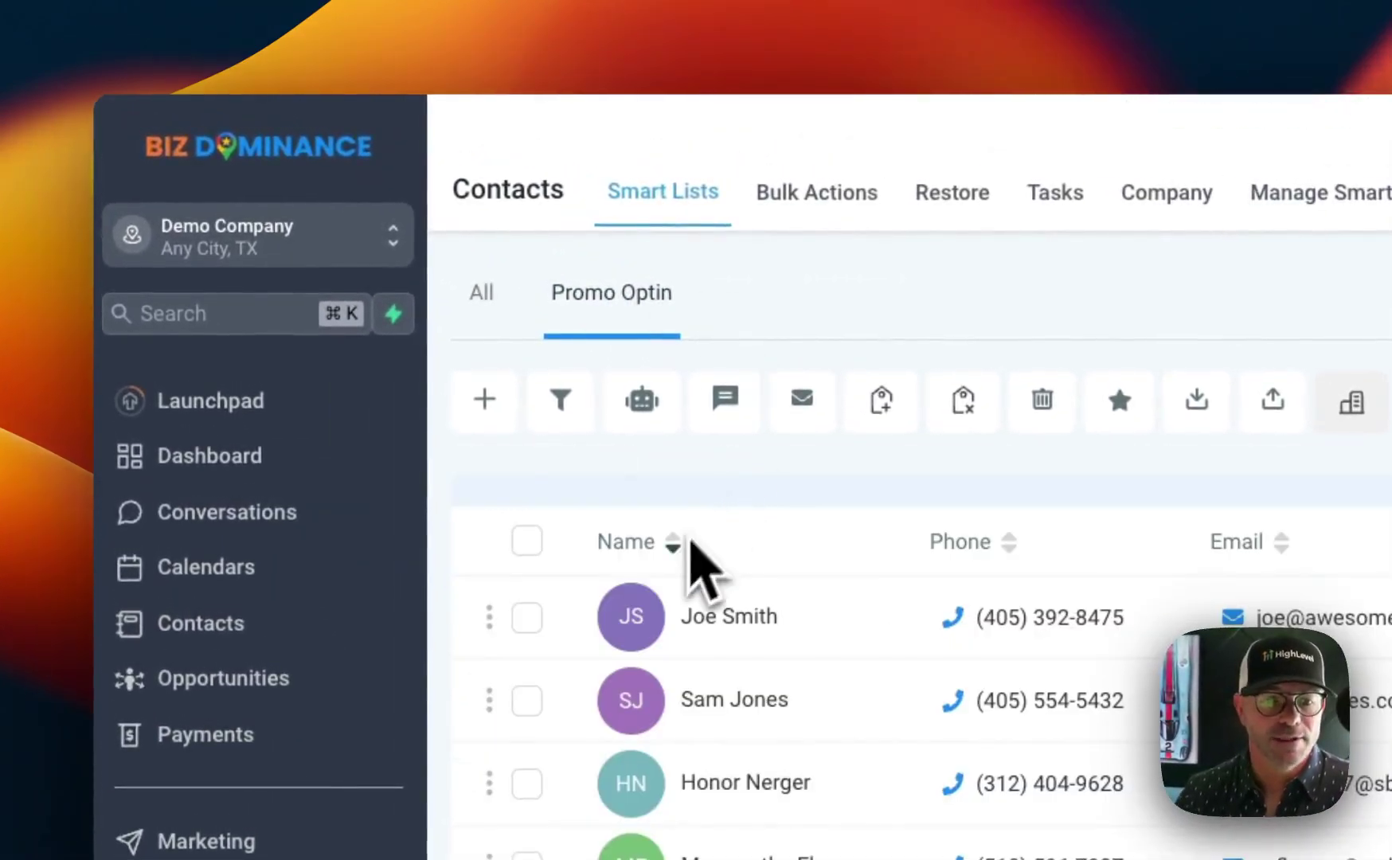
left_click(526, 542)
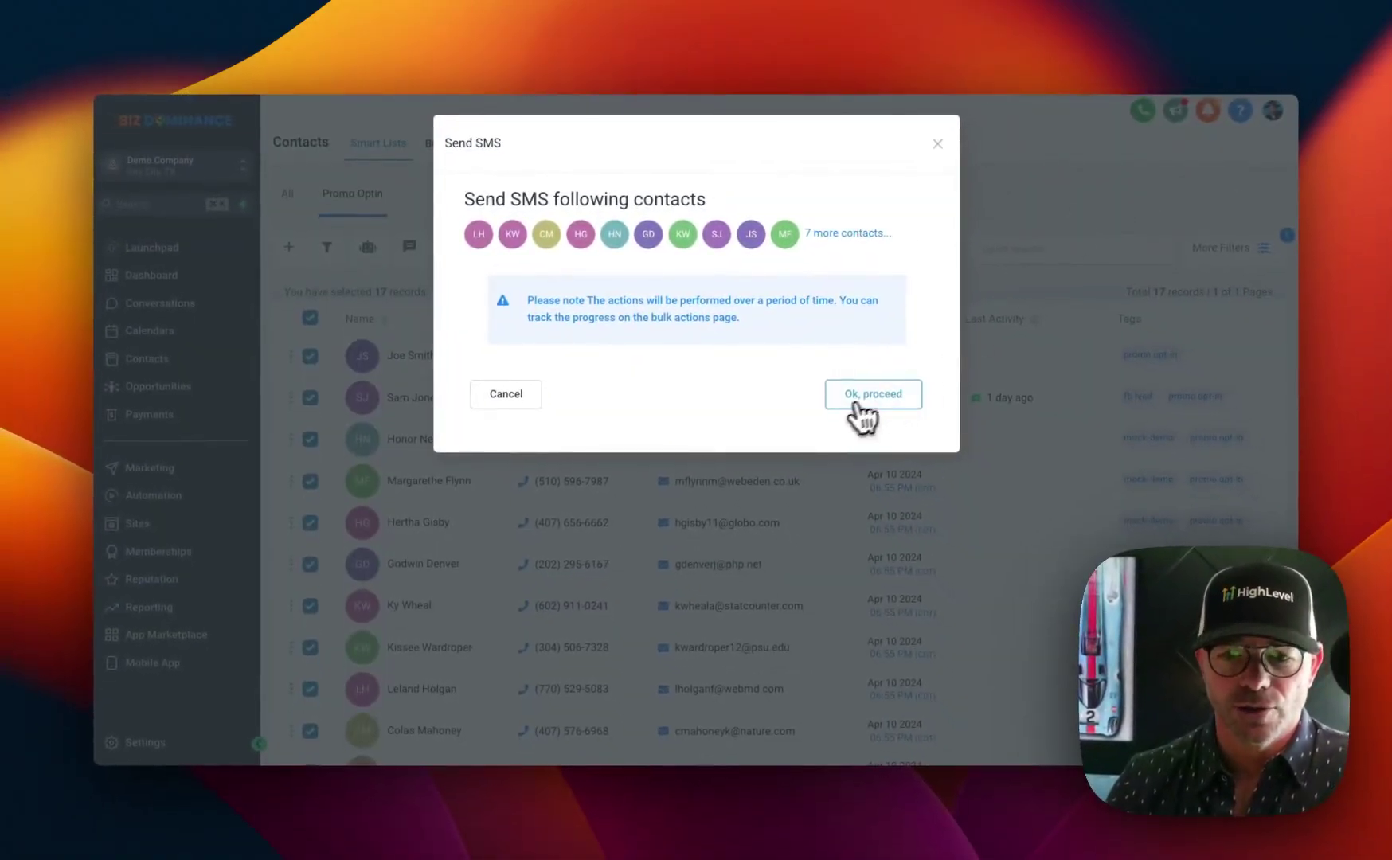
left_click(873, 398)
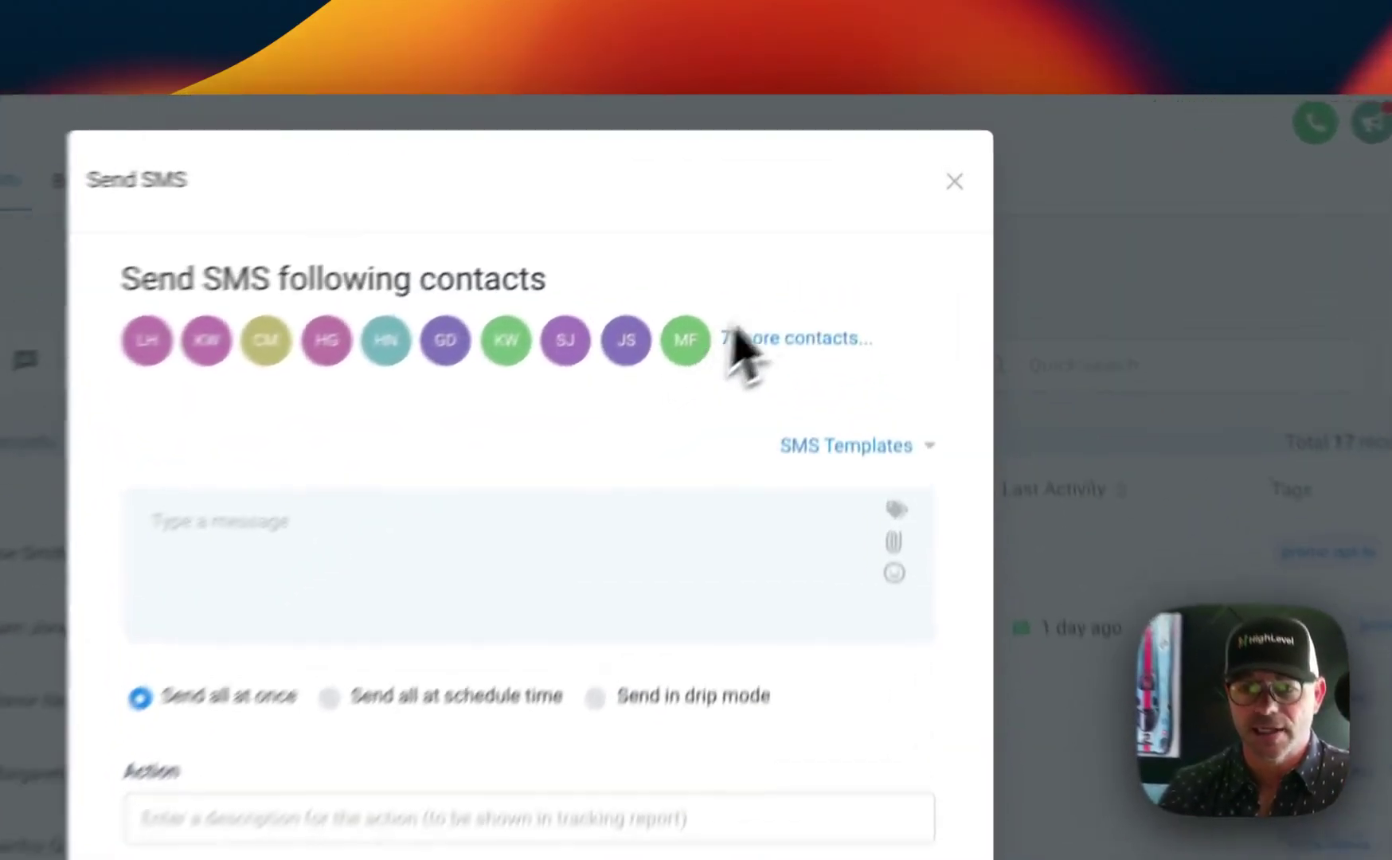
left_click(954, 182)
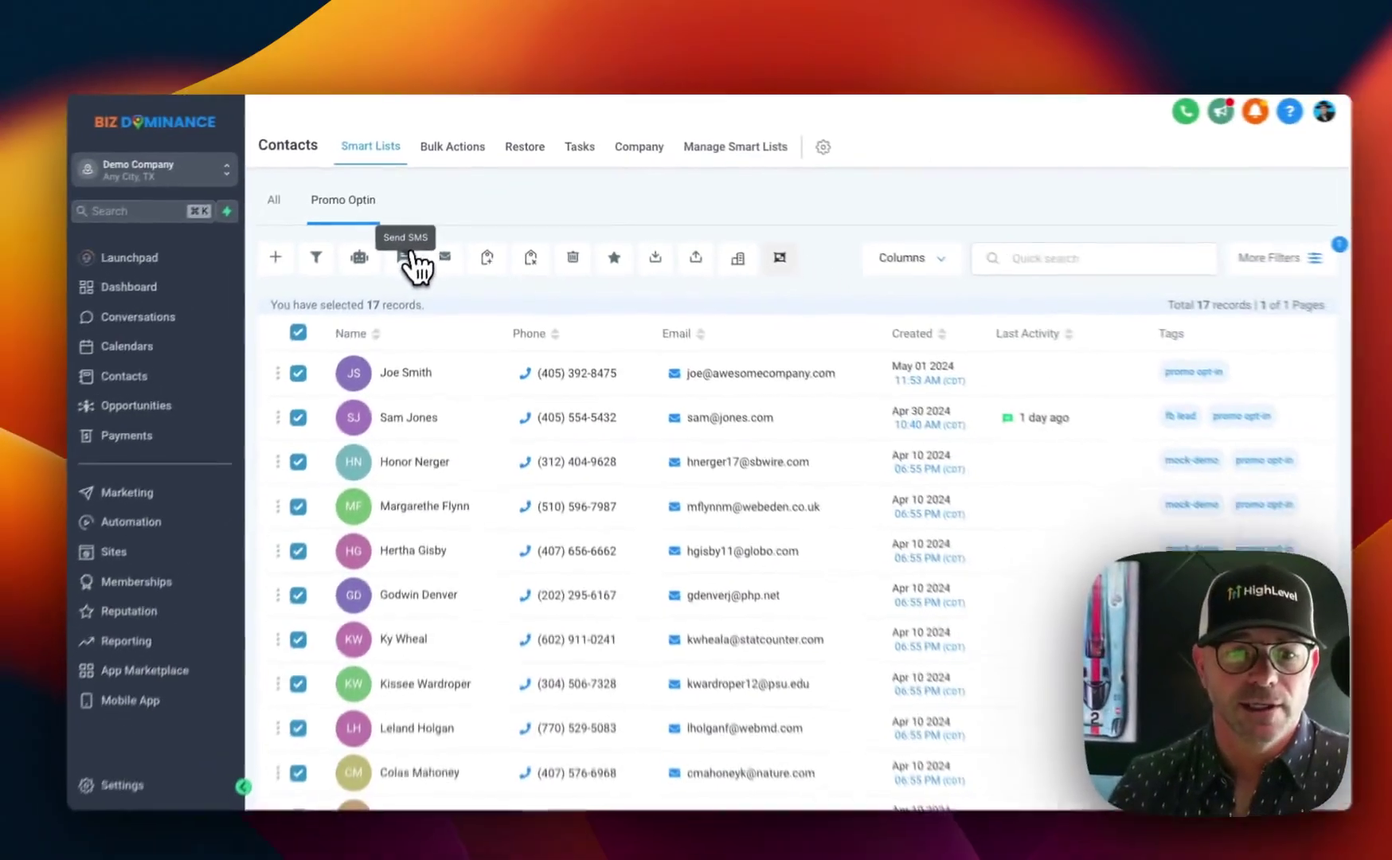
left_click(444, 256)
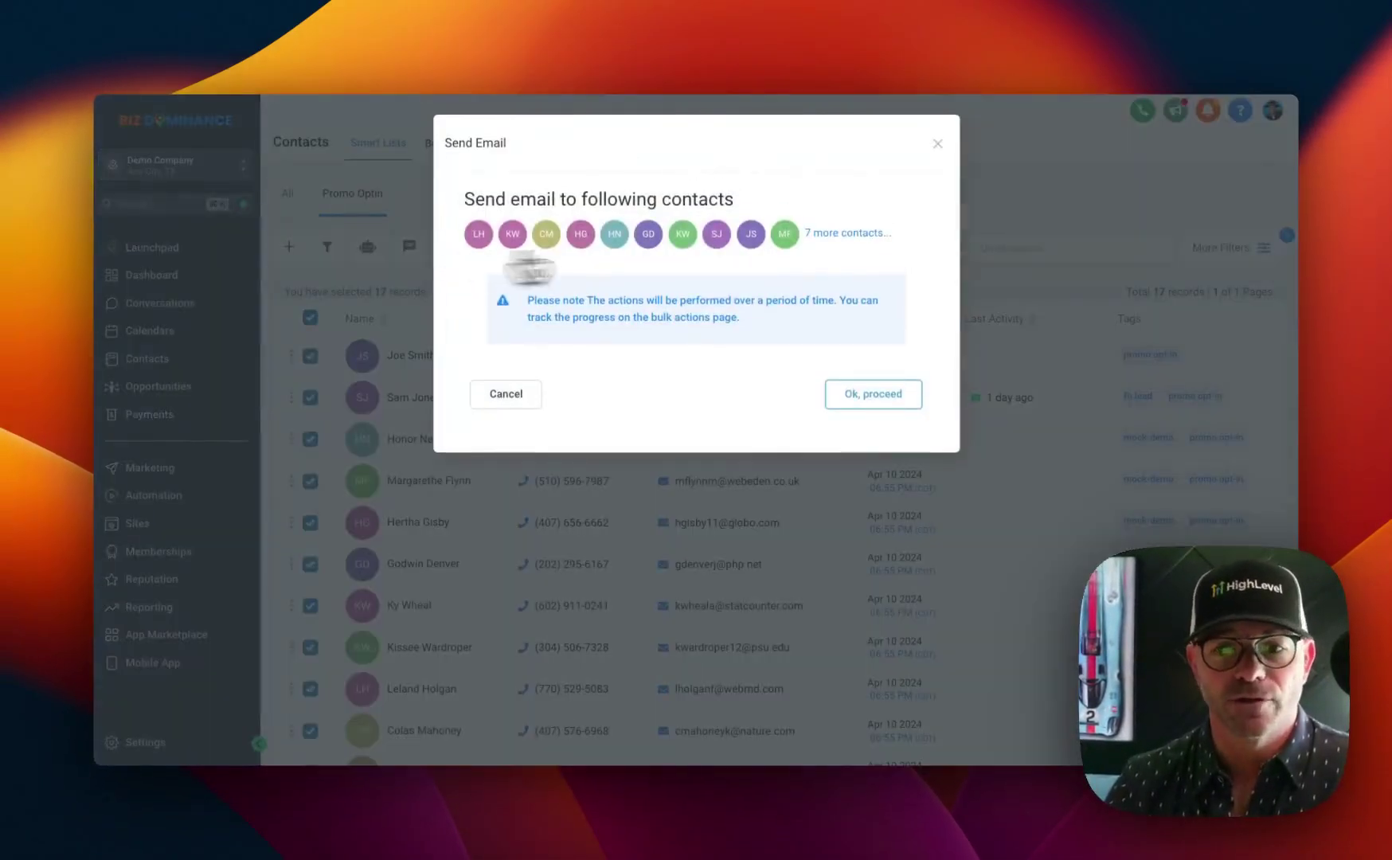
left_click(938, 144)
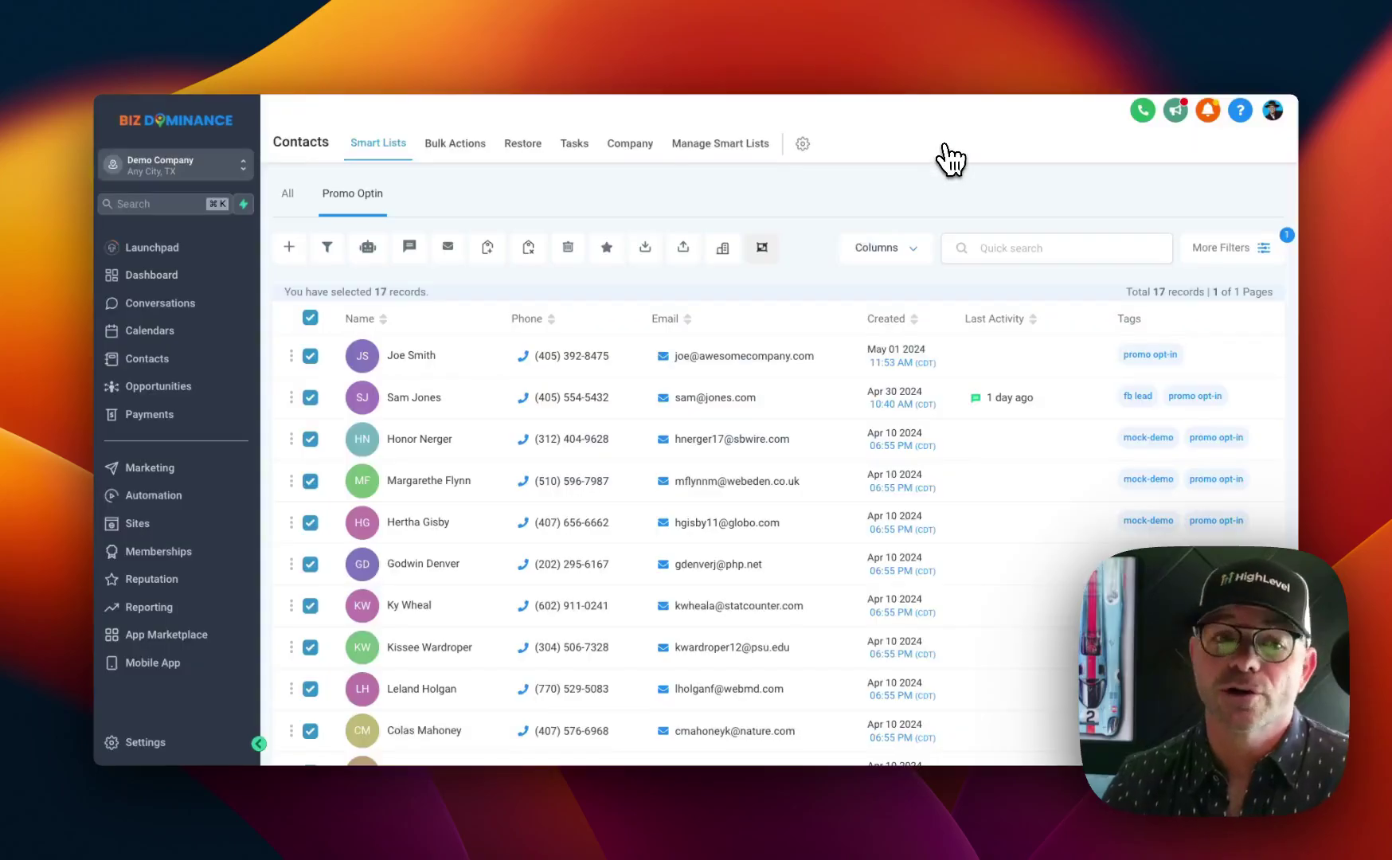
left_click(368, 248)
left_click(872, 394)
left_click(723, 308)
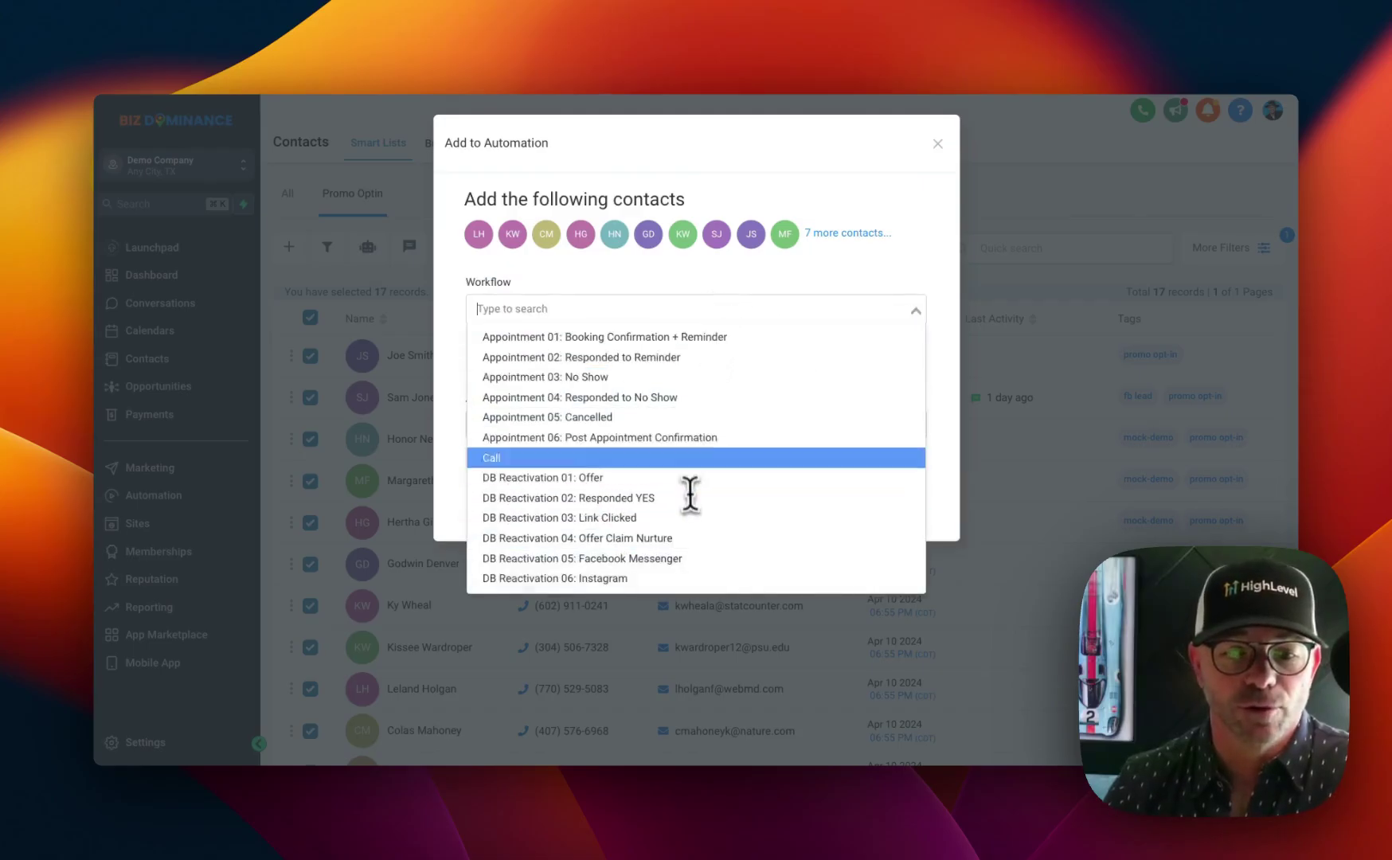
left_click(937, 144)
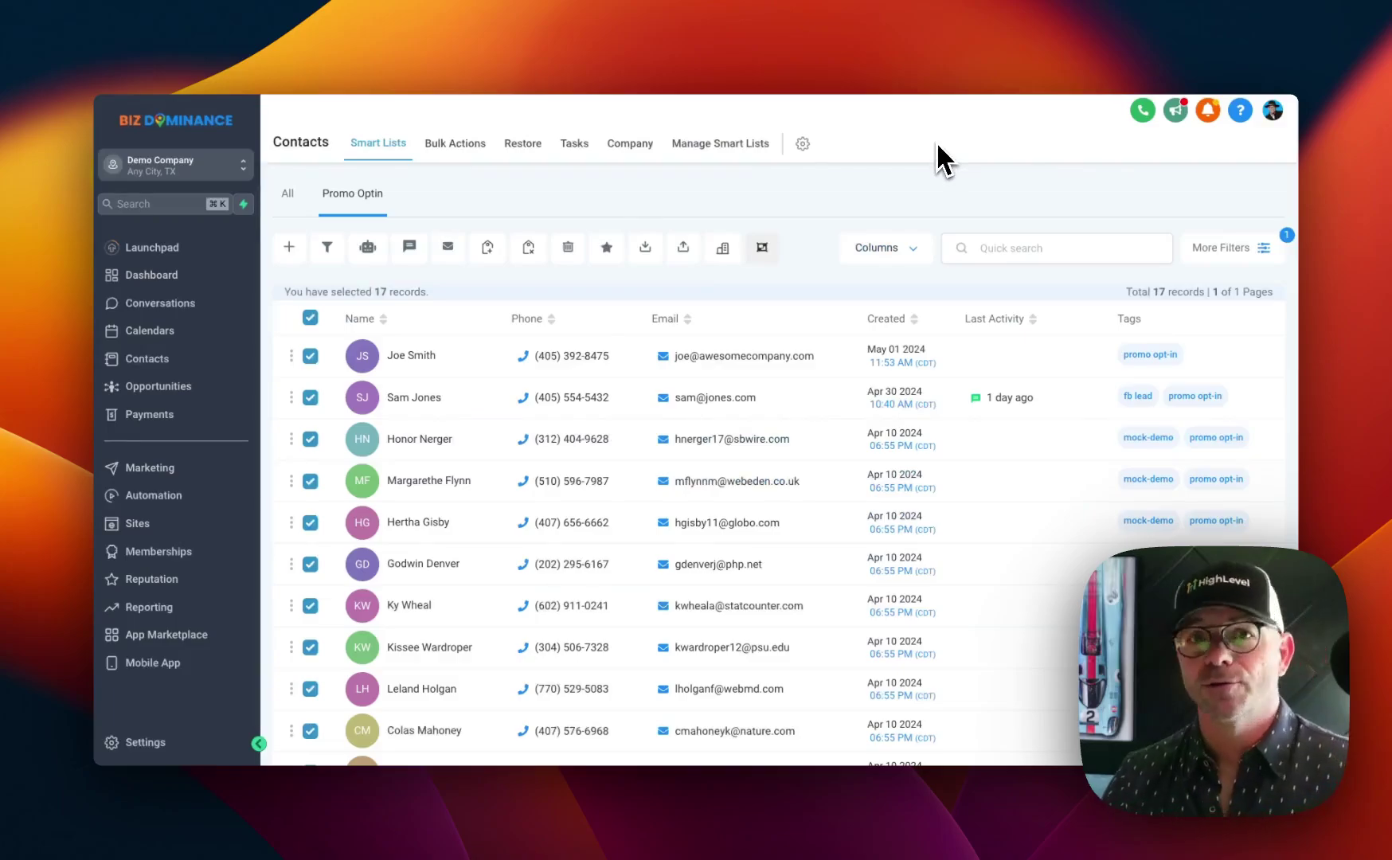